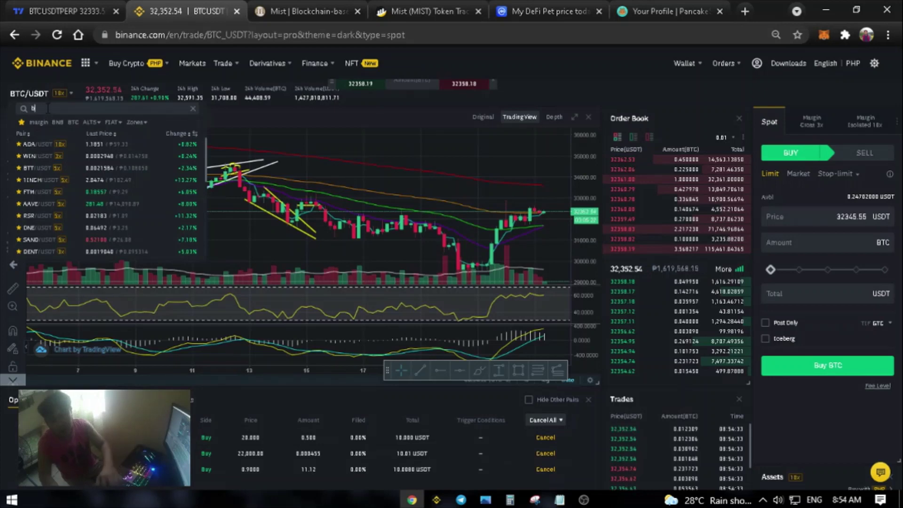
- Switch to the BNB/USDT pair and enter a market buy order totalling 10 USDT
{"action": "type", "text": "bnbusdt"}
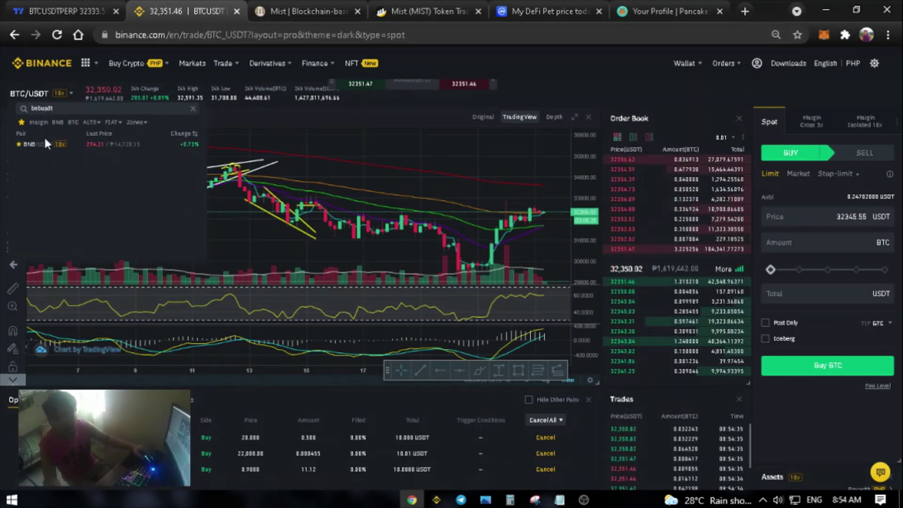
{"action": "left_click", "coordinate": [43, 143]}
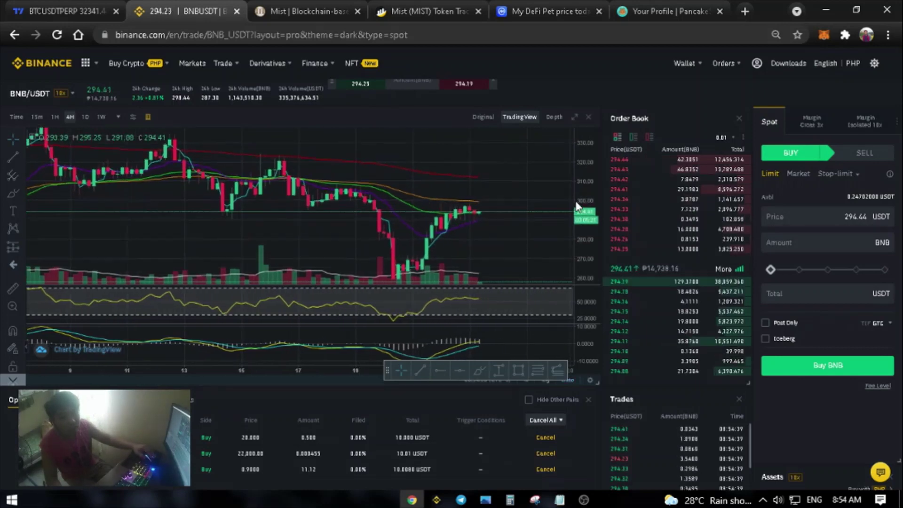
{"action": "left_click", "coordinate": [799, 178]}
{"action": "left_click", "coordinate": [828, 242]}
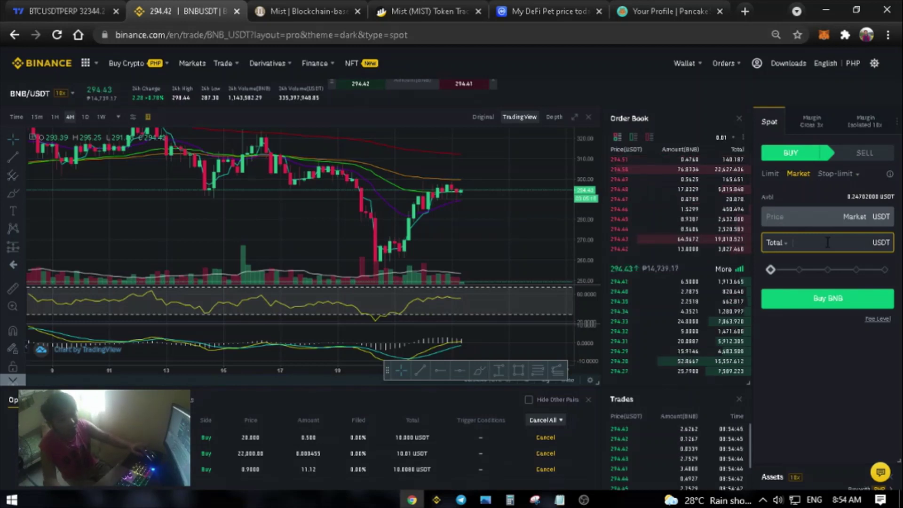
{"action": "type", "text": "10"}
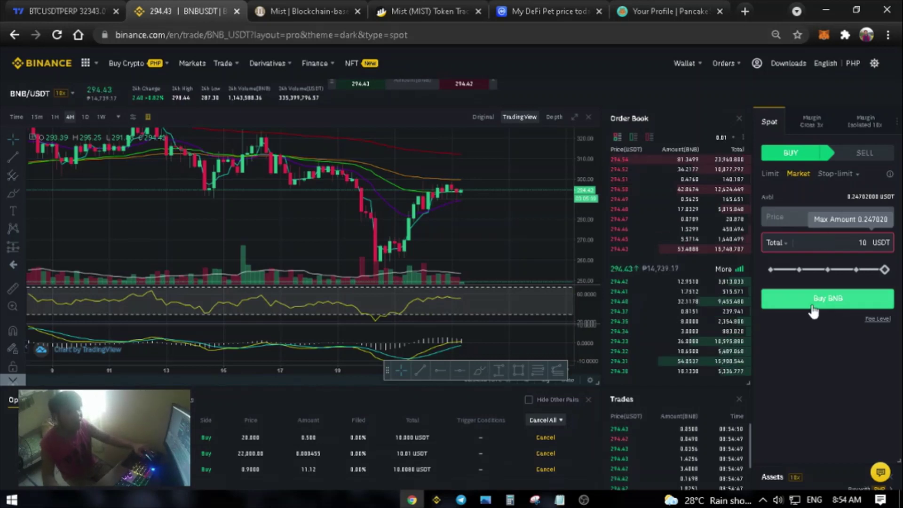
{"action": "mouse_move", "coordinate": [687, 66]}
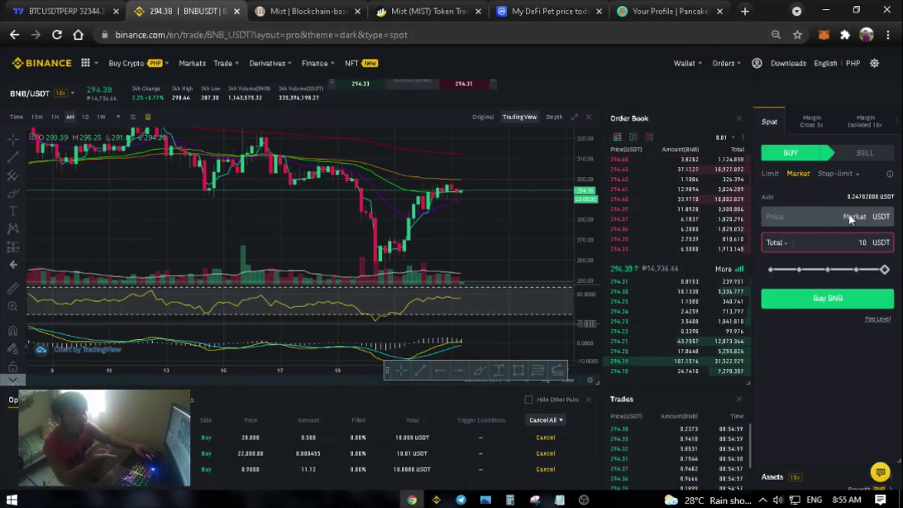
{"action": "mouse_move", "coordinate": [711, 82]}
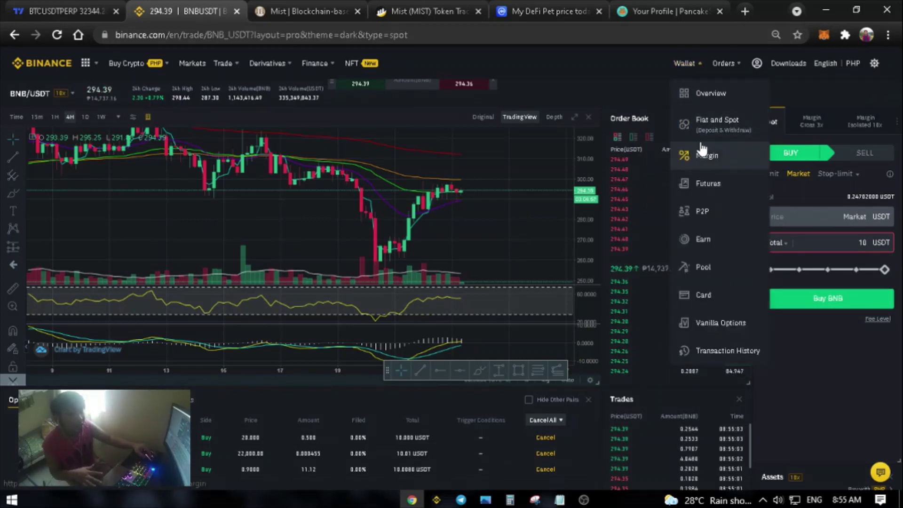
- Find BNB in the Fiat and Spot wallet list and start its withdrawal
{"action": "left_click", "coordinate": [709, 132]}
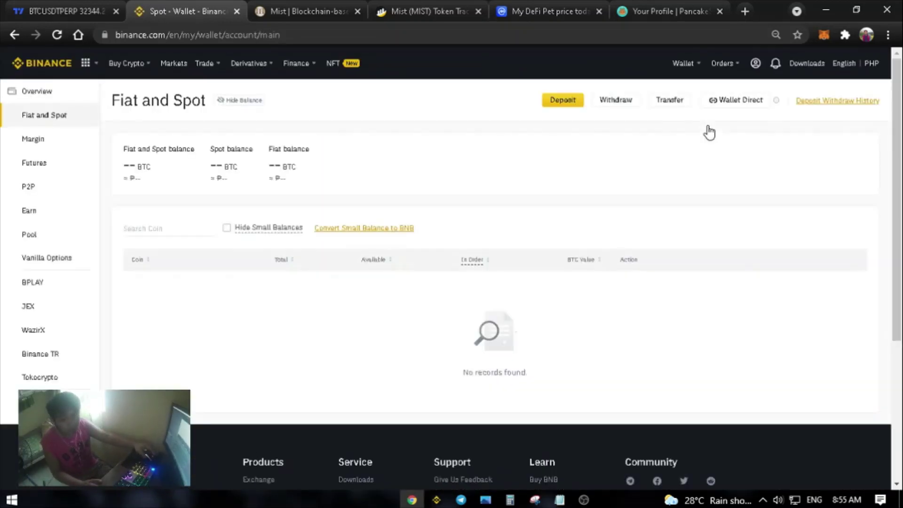
{"action": "scroll", "coordinate": [384, 206], "scroll_direction": "down", "scroll_amount": 9}
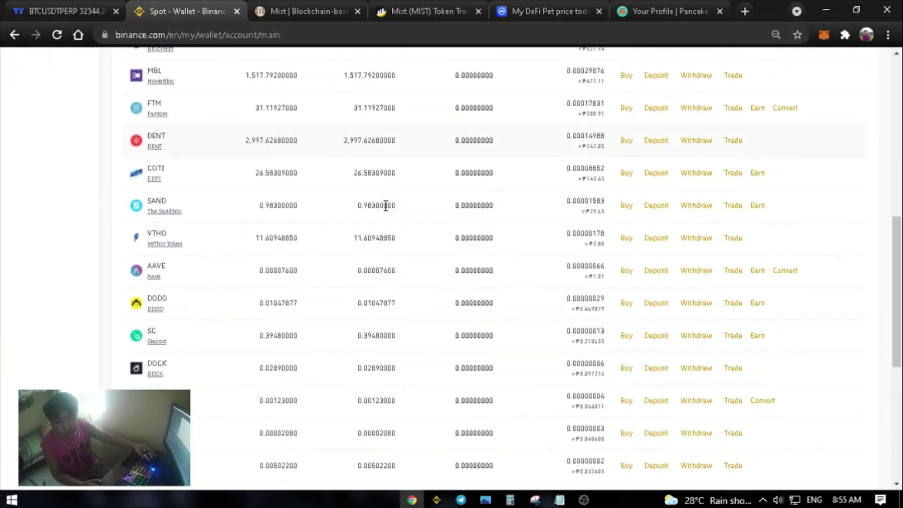
{"action": "scroll", "coordinate": [381, 230], "scroll_direction": "down", "scroll_amount": 5}
{"action": "scroll", "coordinate": [381, 230], "scroll_direction": "up", "scroll_amount": 20}
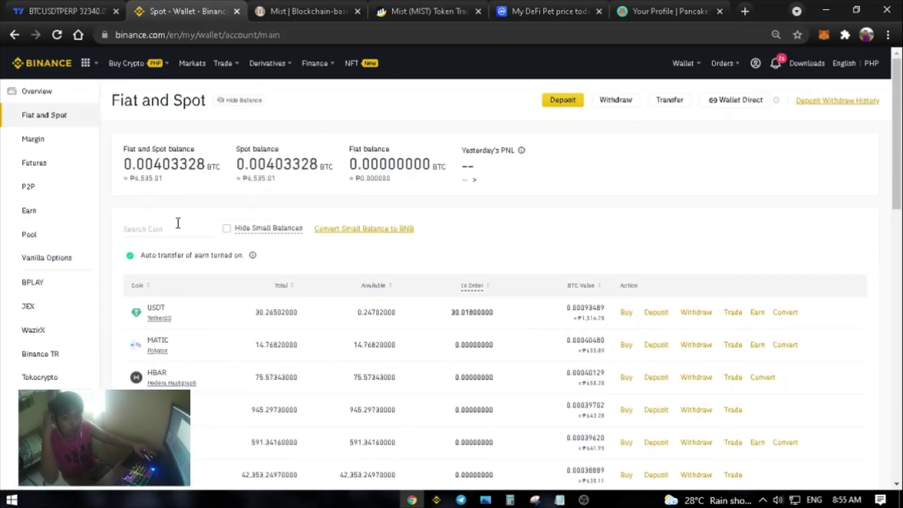
{"action": "left_click", "coordinate": [161, 231]}
{"action": "type", "text": "bnb"}
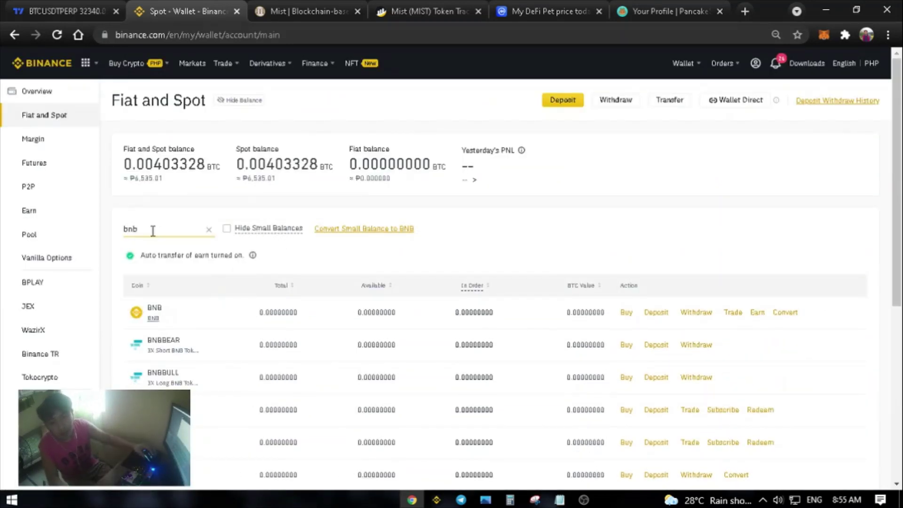
{"action": "left_click", "coordinate": [696, 313]}
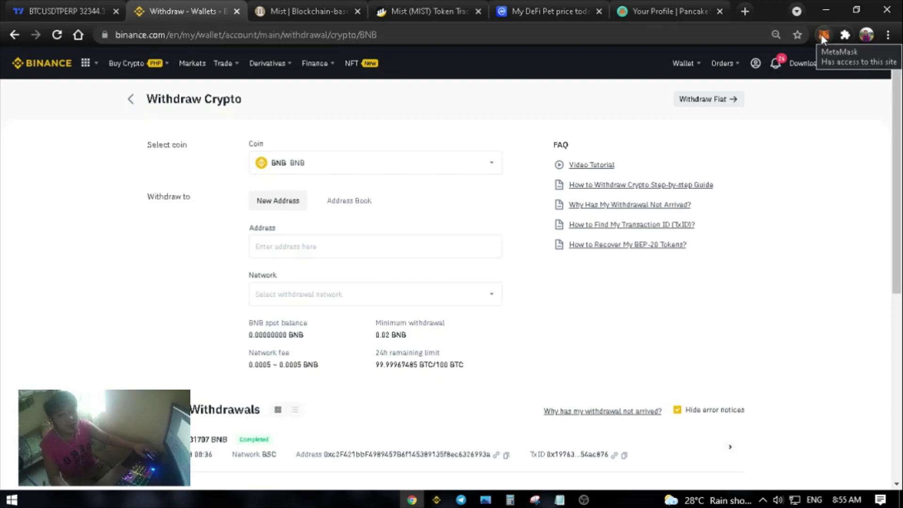
- Check BNB withdrawal networks and recent withdrawals, then view MetaMask's 0.0094 BNB balance
{"action": "left_click", "coordinate": [311, 245]}
{"action": "left_click", "coordinate": [316, 291]}
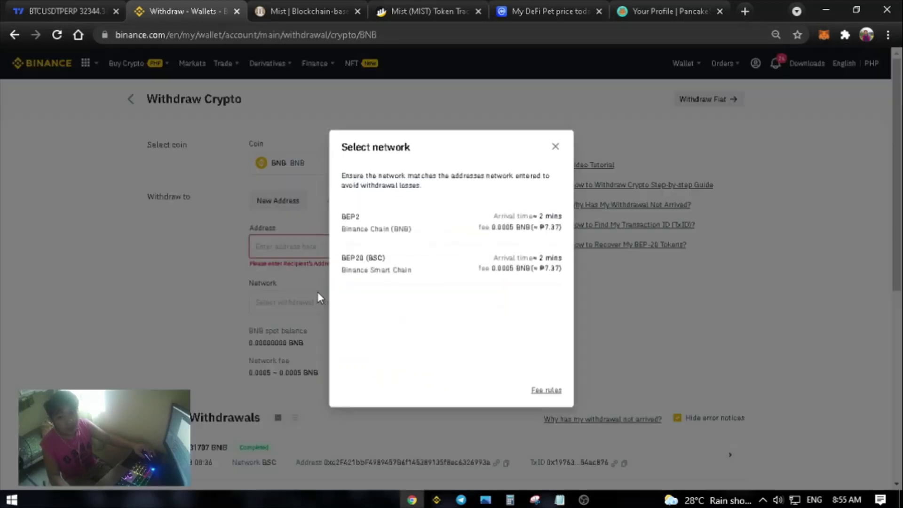
{"action": "left_click", "coordinate": [555, 149]}
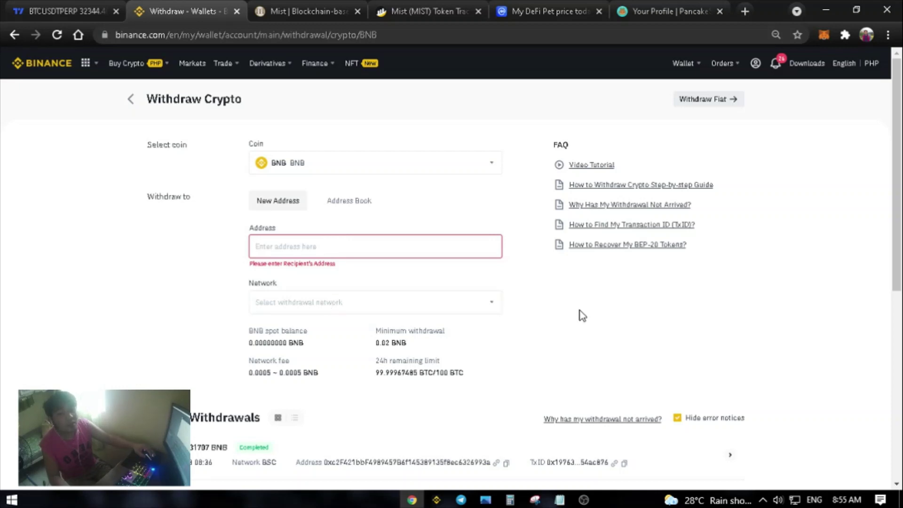
{"action": "scroll", "coordinate": [323, 355], "scroll_direction": "down", "scroll_amount": 3}
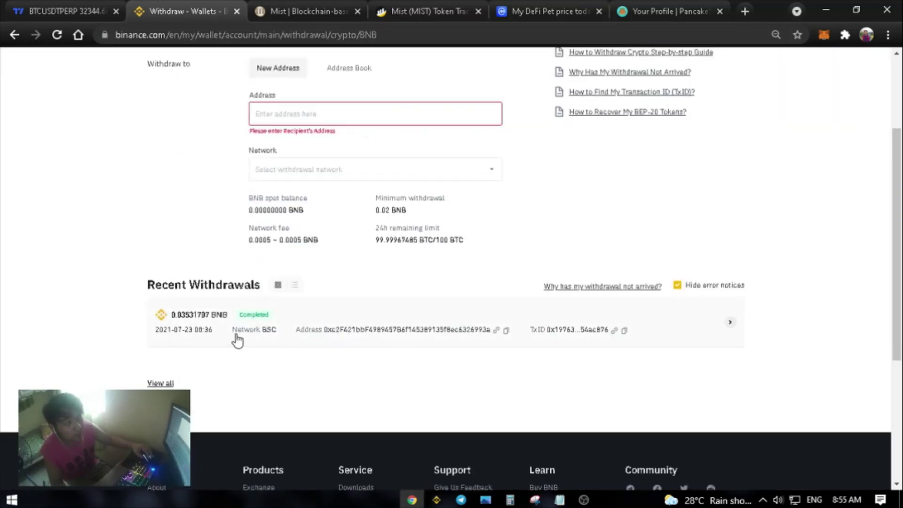
{"action": "scroll", "coordinate": [408, 351], "scroll_direction": "up", "scroll_amount": 3}
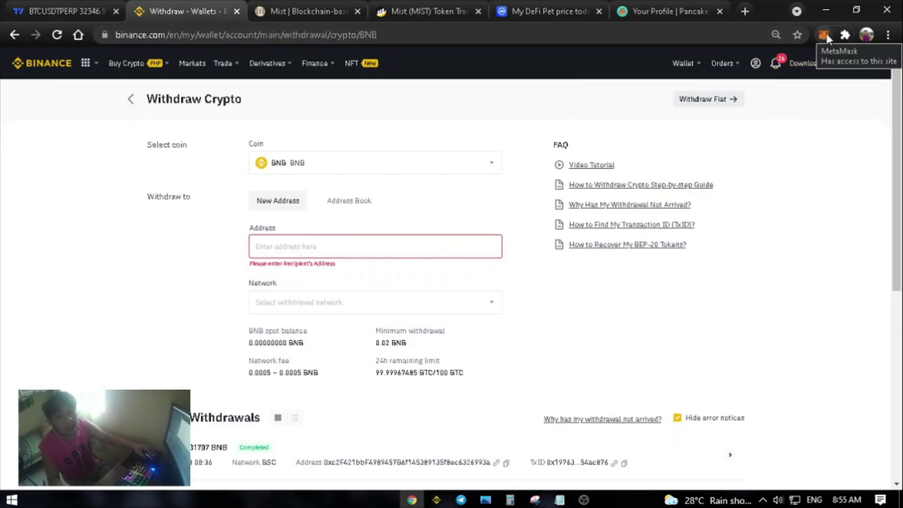
{"action": "left_click", "coordinate": [824, 34]}
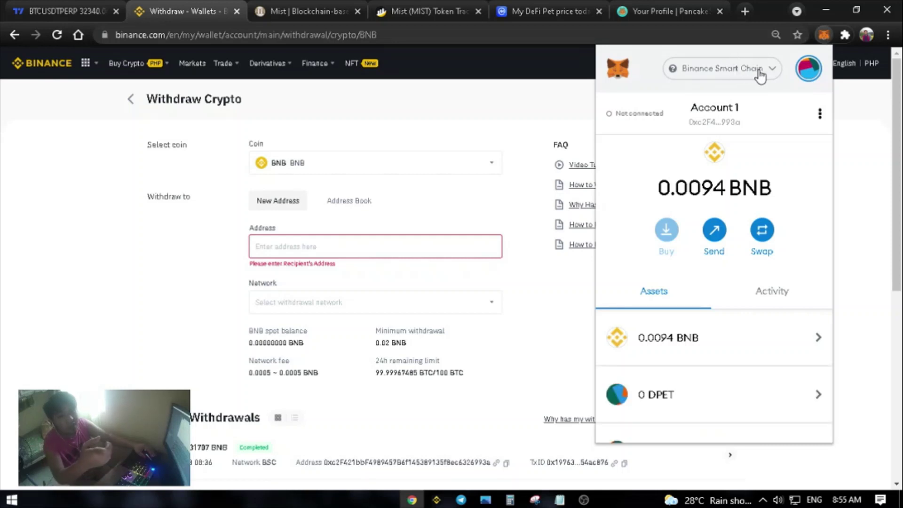
- Switch MetaMask to Ethereum Mainnet and back to Binance Smart Chain
{"action": "left_click", "coordinate": [753, 69]}
{"action": "left_click", "coordinate": [706, 166]}
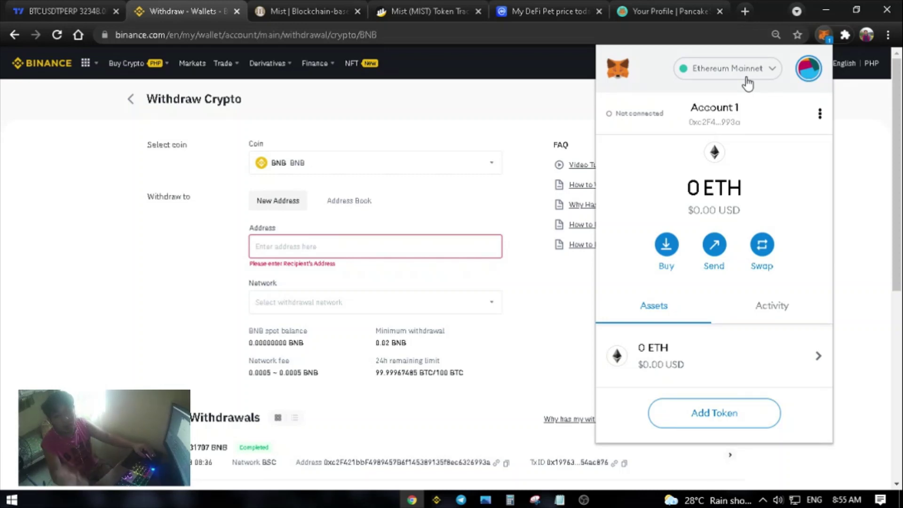
{"action": "left_click", "coordinate": [752, 71]}
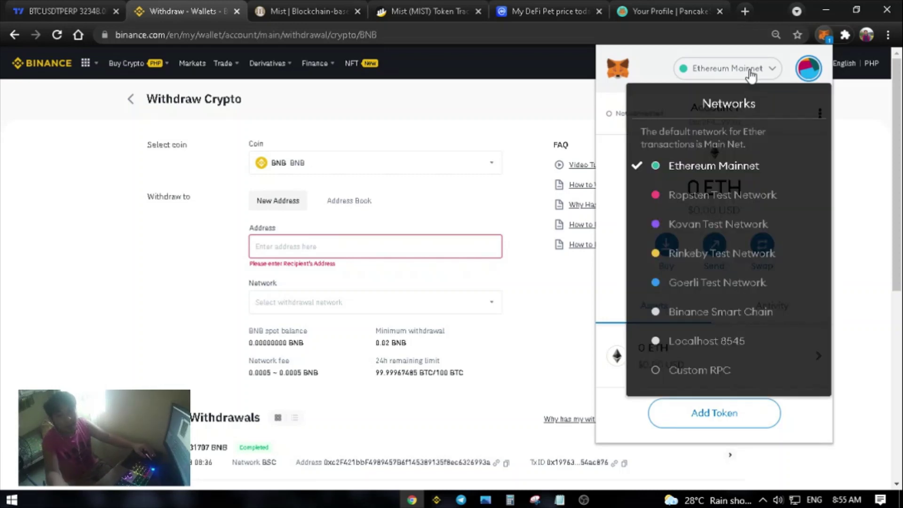
{"action": "left_click", "coordinate": [696, 311]}
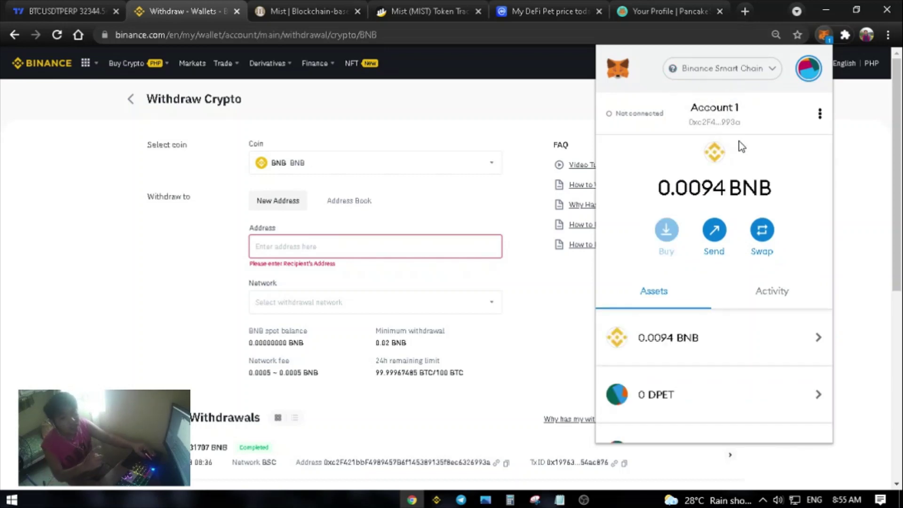
- Copy the Account 1 wallet address and close MetaMask
{"action": "left_click", "coordinate": [711, 116]}
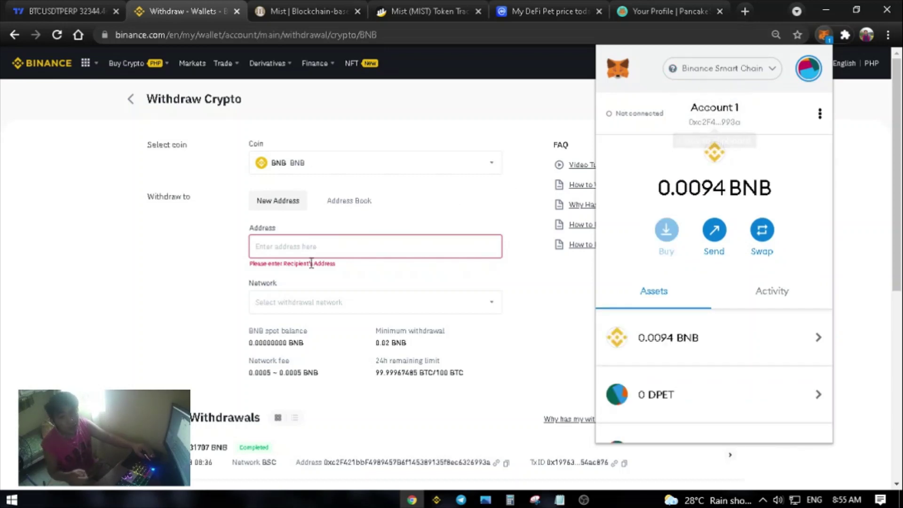
{"action": "left_click", "coordinate": [726, 123]}
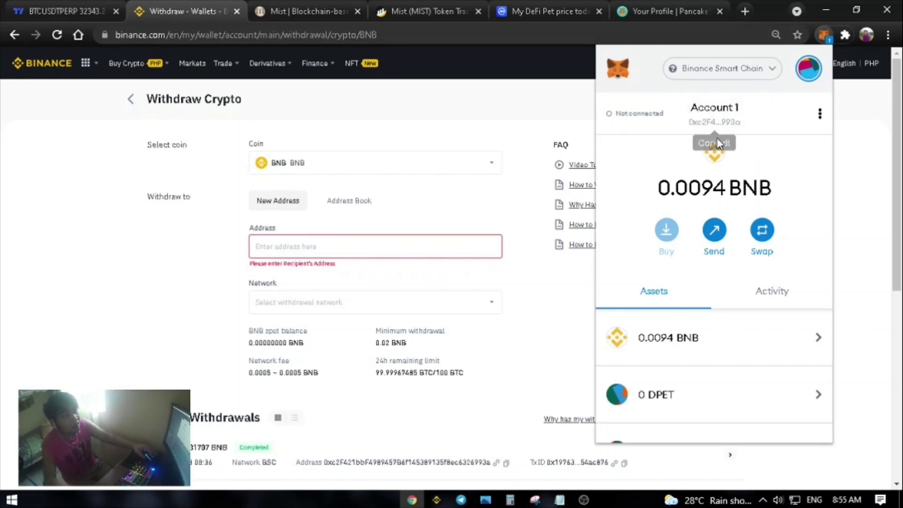
{"action": "left_click", "coordinate": [335, 250]}
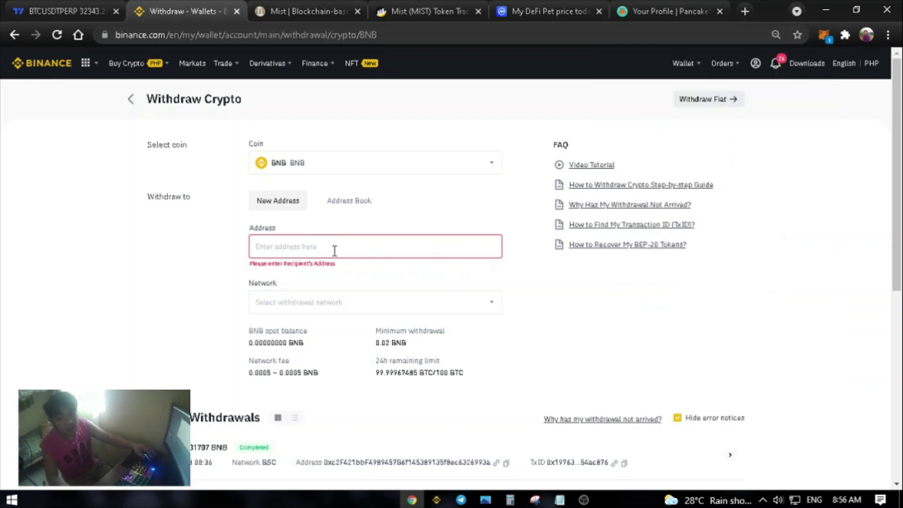
- Paste the MetaMask address as recipient, keeping the BEP20 (BSC) network
{"action": "type", "text": "0xc2F421bbF4989457B6f145389135f8ec6326993a"}
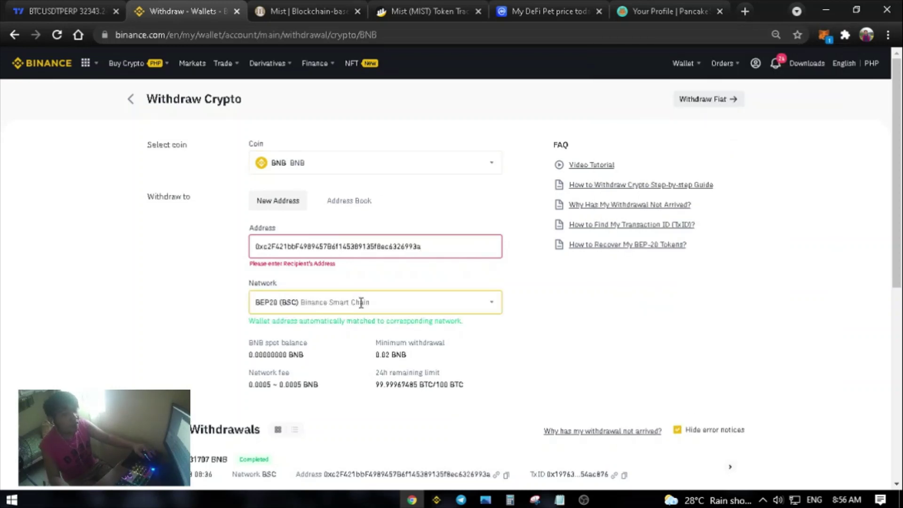
{"action": "scroll", "coordinate": [361, 303], "scroll_direction": "down", "scroll_amount": 2}
{"action": "scroll", "coordinate": [359, 305], "scroll_direction": "up", "scroll_amount": 1}
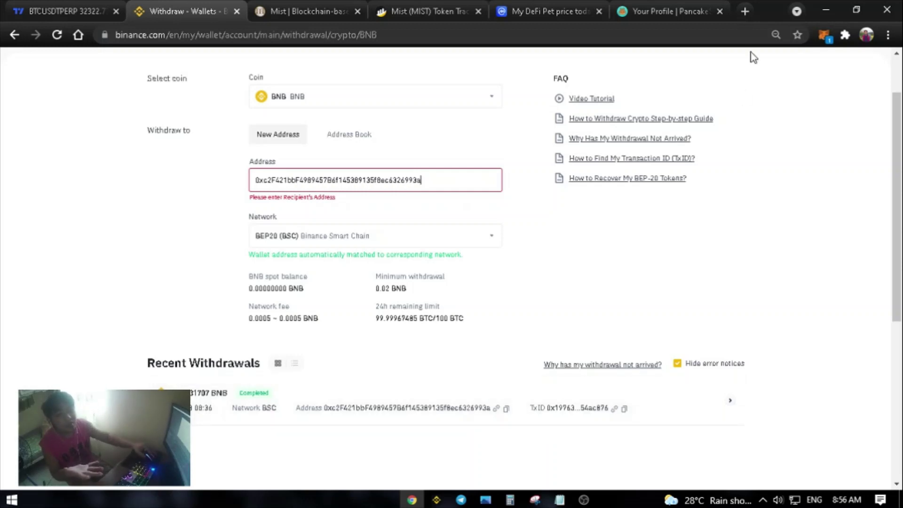
- Decline MetaMask's network switch request and check the 0.0094 BNB balance
{"action": "left_click", "coordinate": [824, 36]}
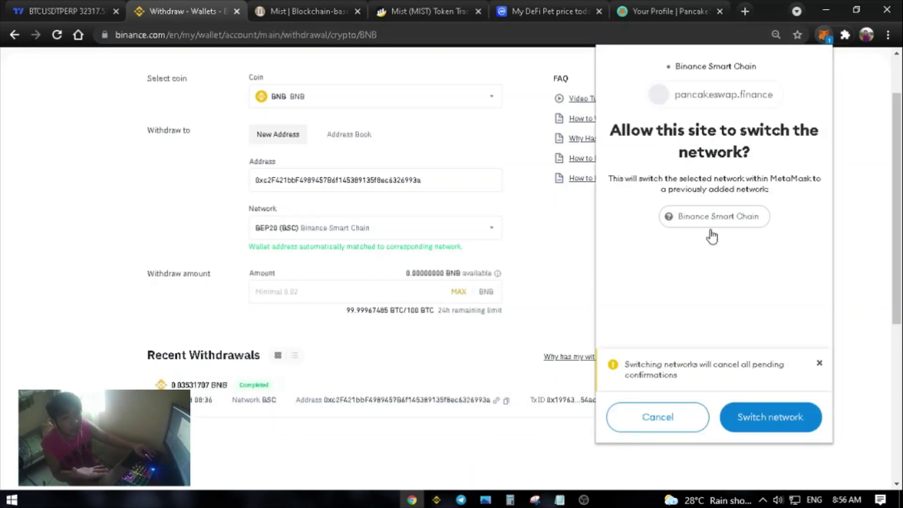
{"action": "left_click", "coordinate": [661, 423]}
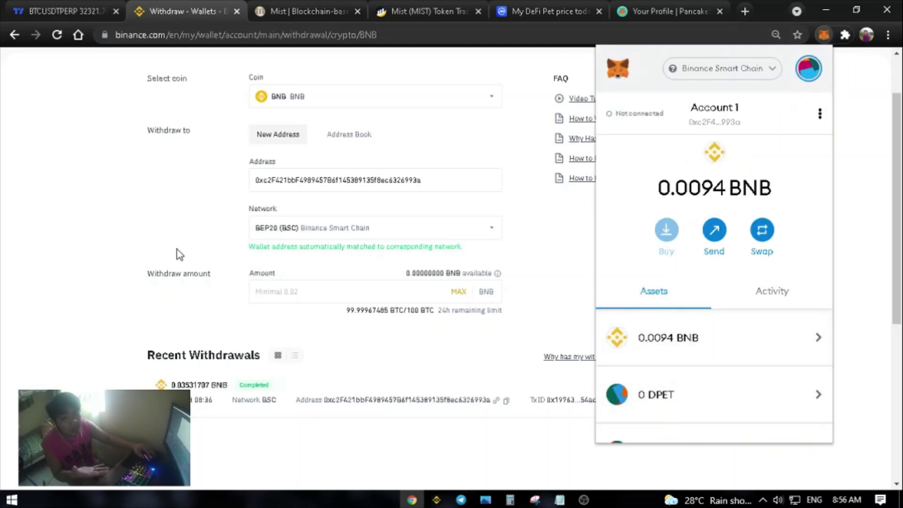
{"action": "left_click", "coordinate": [137, 223]}
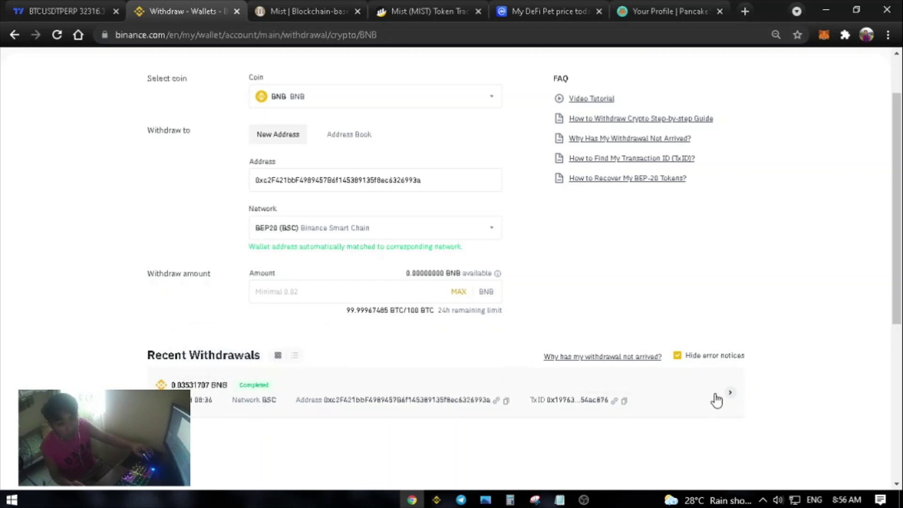
- Review the 0.03531707 BNB withdrawal details, then move to the PancakeSwap exchange page
{"action": "left_click", "coordinate": [730, 395]}
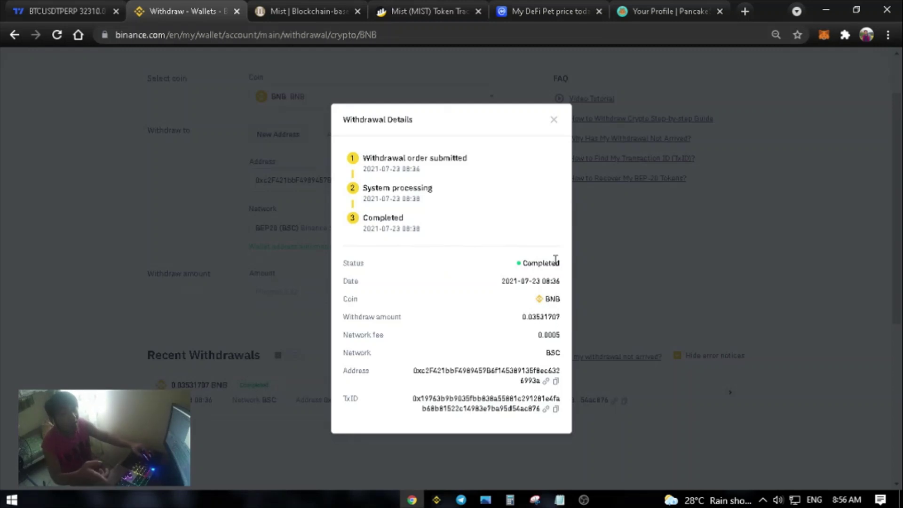
{"action": "left_click", "coordinate": [555, 119]}
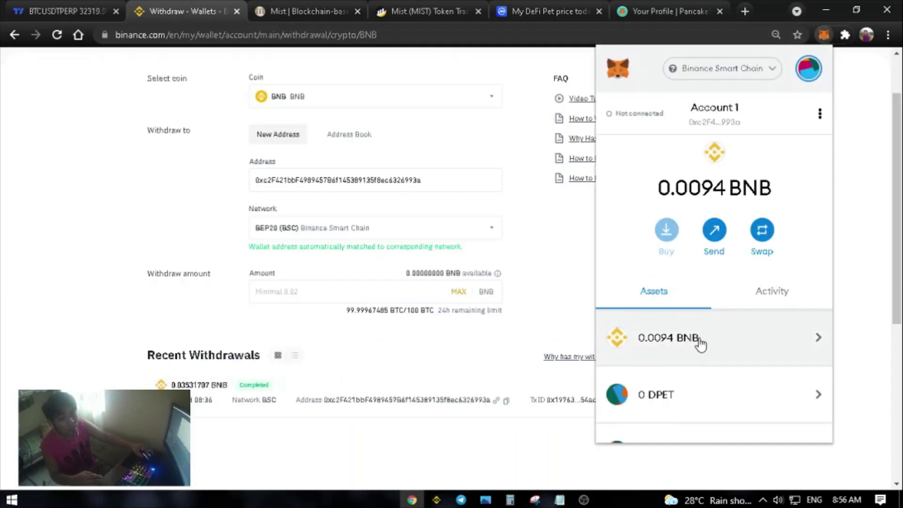
{"action": "scroll", "coordinate": [707, 335], "scroll_direction": "down", "scroll_amount": 2}
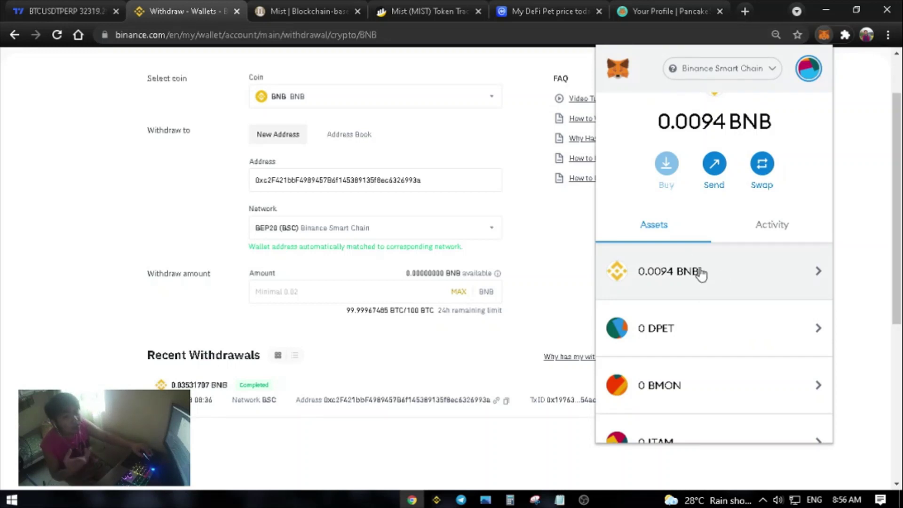
{"action": "left_click", "coordinate": [669, 12]}
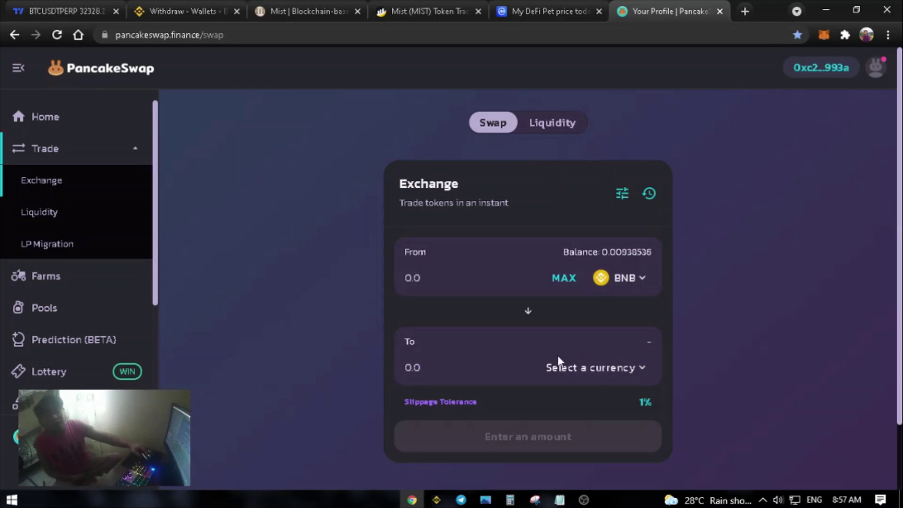
- Search 'mist' in PancakeSwap's receive-token list, then move to BscScan's Mist token tracker
{"action": "left_click", "coordinate": [633, 368]}
{"action": "type", "text": "m"}
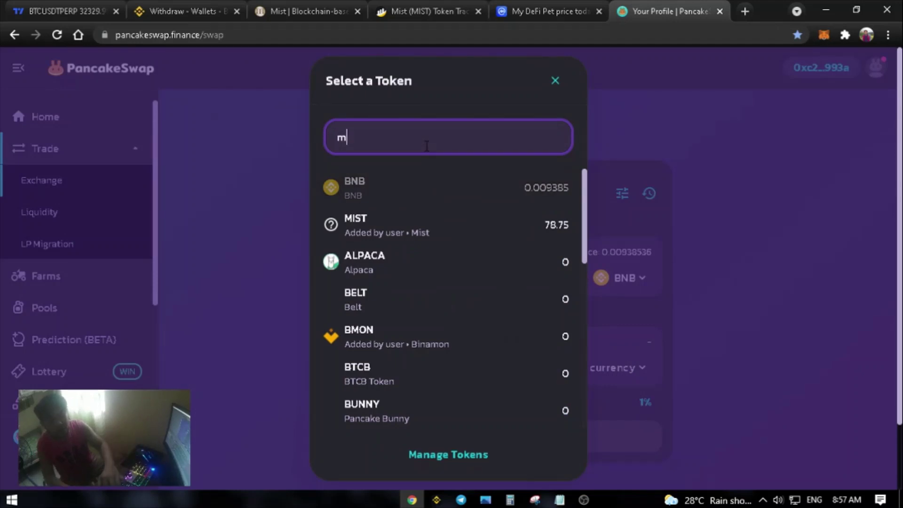
{"action": "type", "text": "ist"}
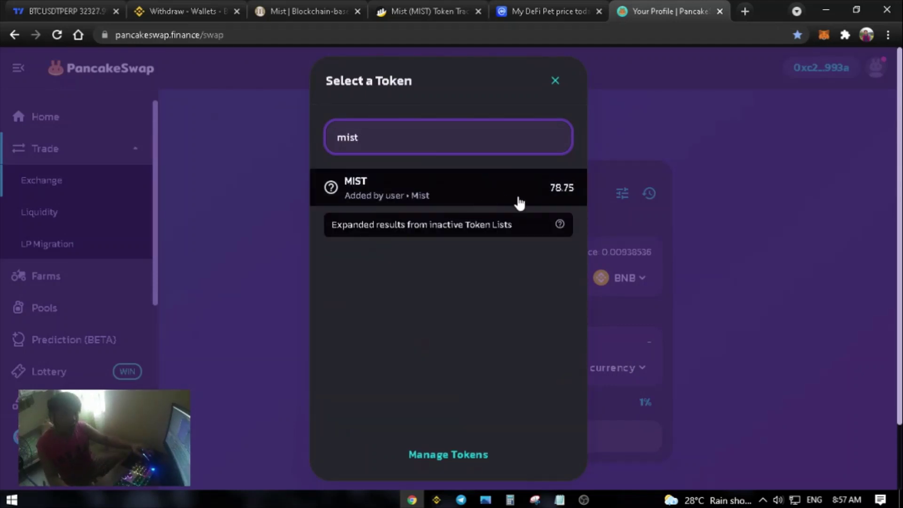
{"action": "left_click", "coordinate": [556, 81]}
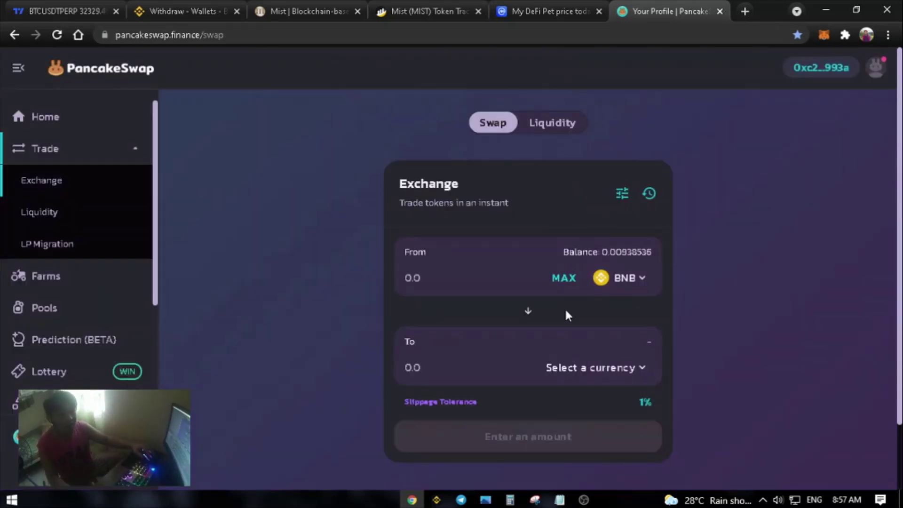
{"action": "left_click", "coordinate": [422, 4]}
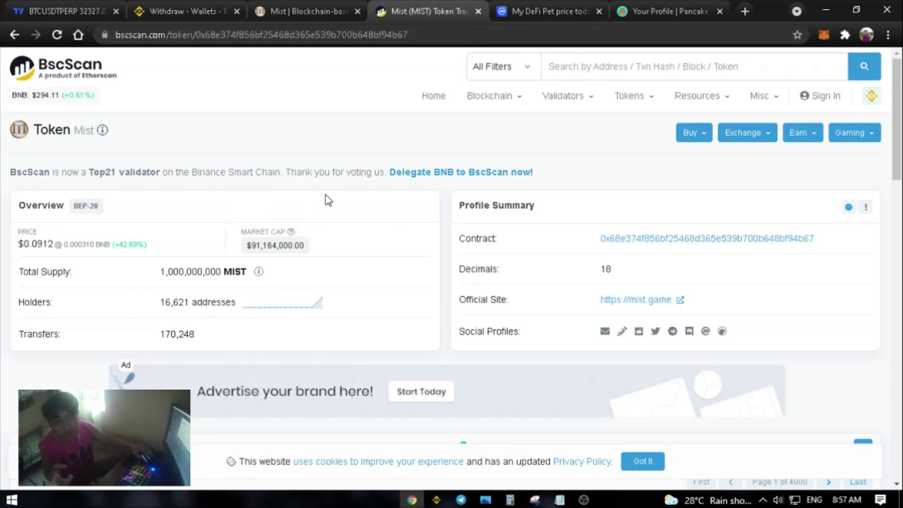
- Copy the Mist contract address on BscScan and open Mist's CoinMarketCap page
{"action": "mouse_move", "coordinate": [792, 242]}
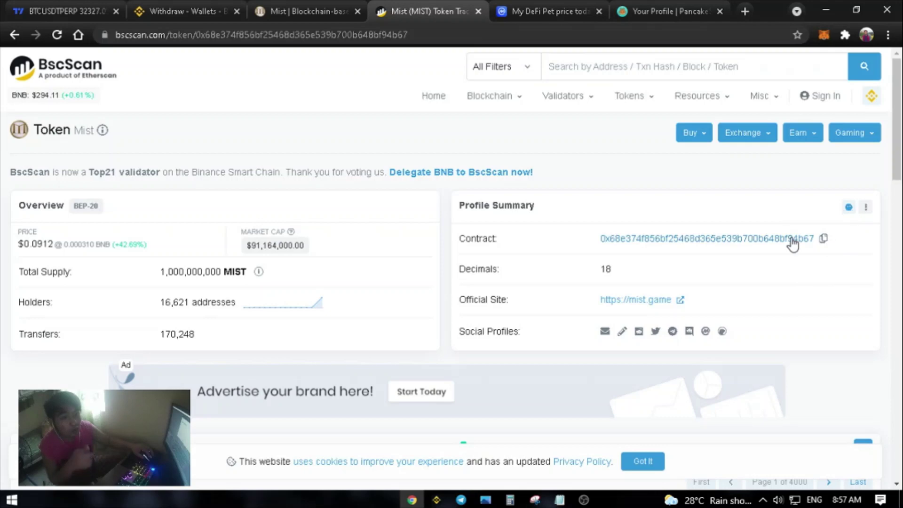
{"action": "left_click", "coordinate": [823, 240]}
{"action": "key", "text": "ctrl+Tab"}
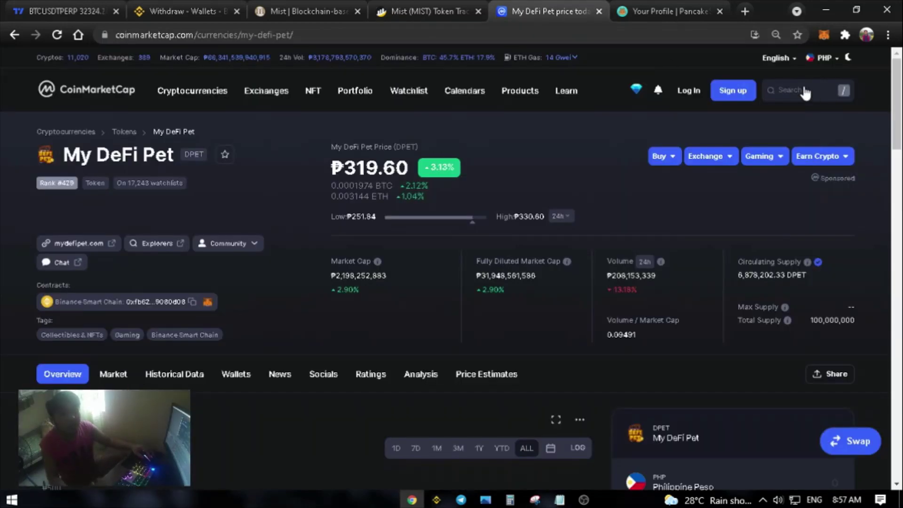
{"action": "left_click", "coordinate": [805, 91]}
{"action": "type", "text": "mist"}
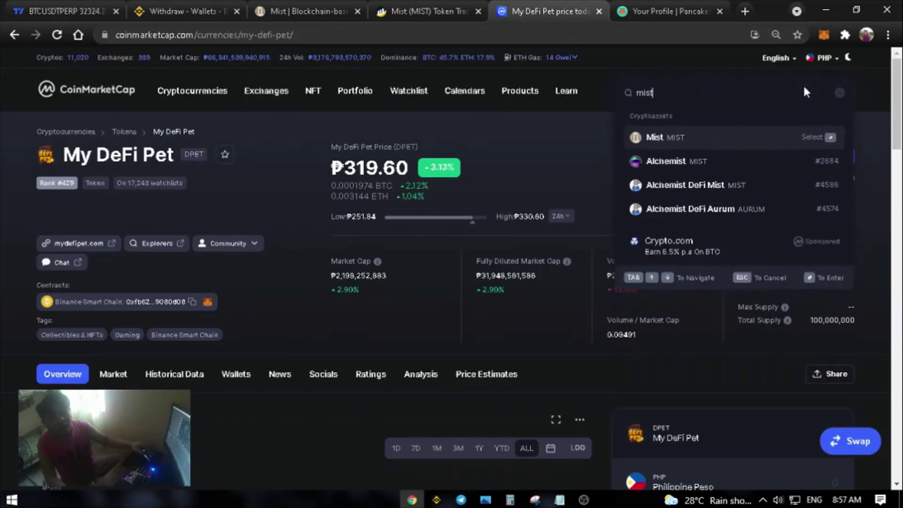
{"action": "left_click", "coordinate": [726, 145]}
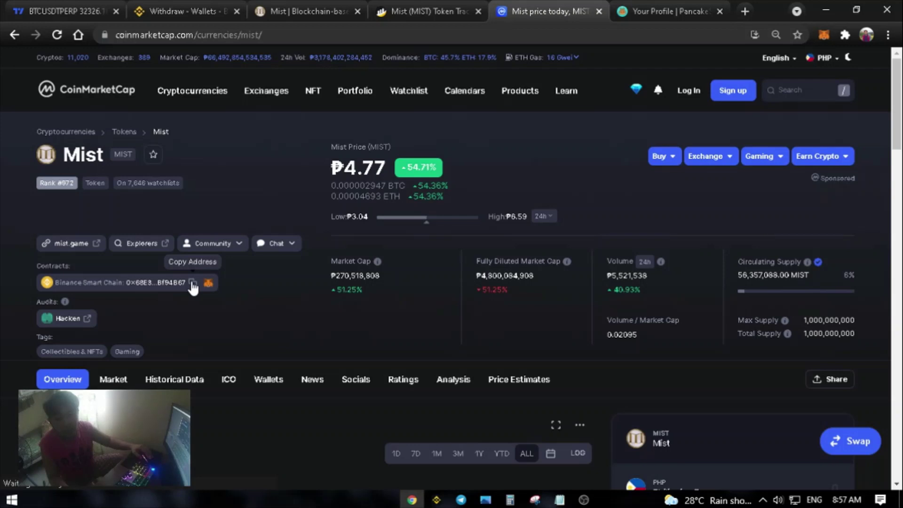
- Return to BscScan and copy the Mist contract address again
{"action": "left_click", "coordinate": [411, 4]}
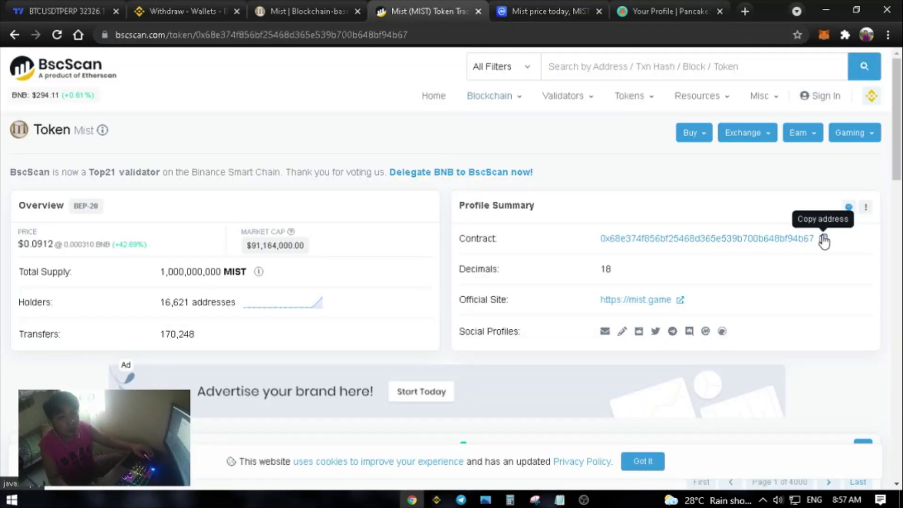
{"action": "left_click", "coordinate": [824, 241]}
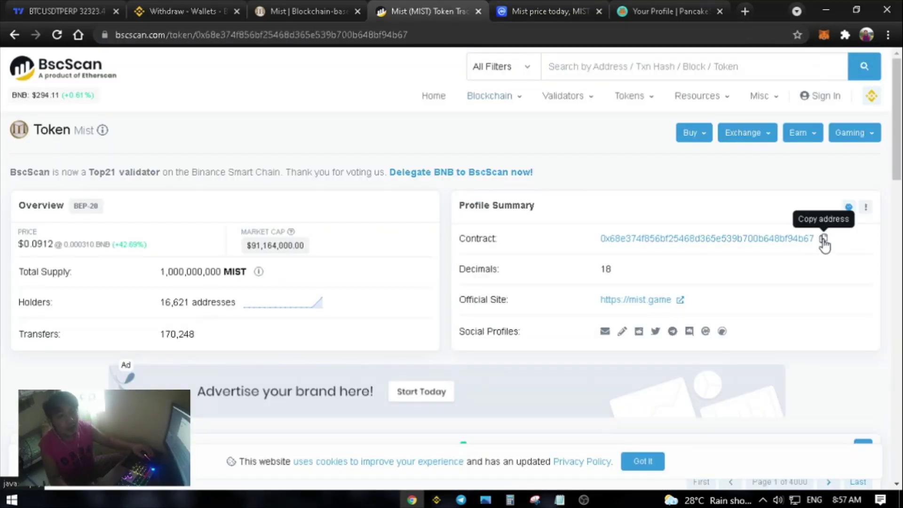
{"action": "left_click", "coordinate": [824, 240]}
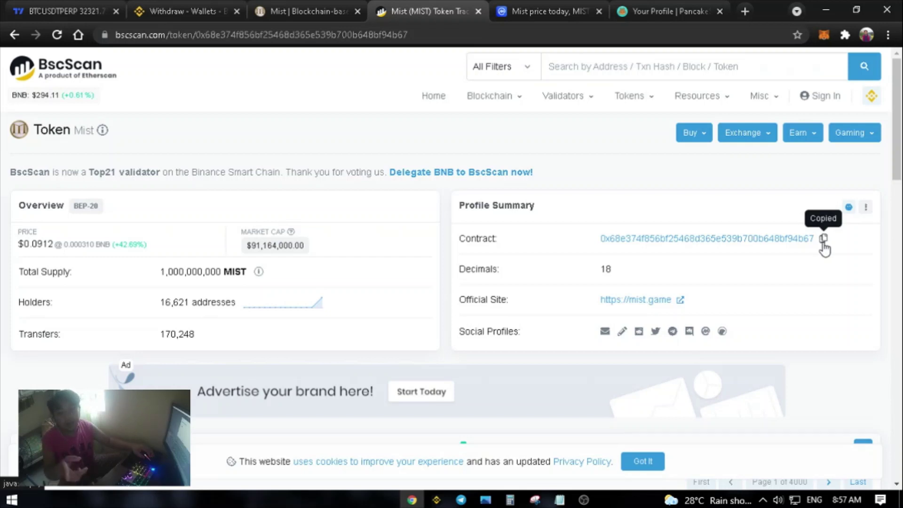
- Paste the Mist contract address into PancakeSwap's token search, then close the list
{"action": "left_click", "coordinate": [646, 9]}
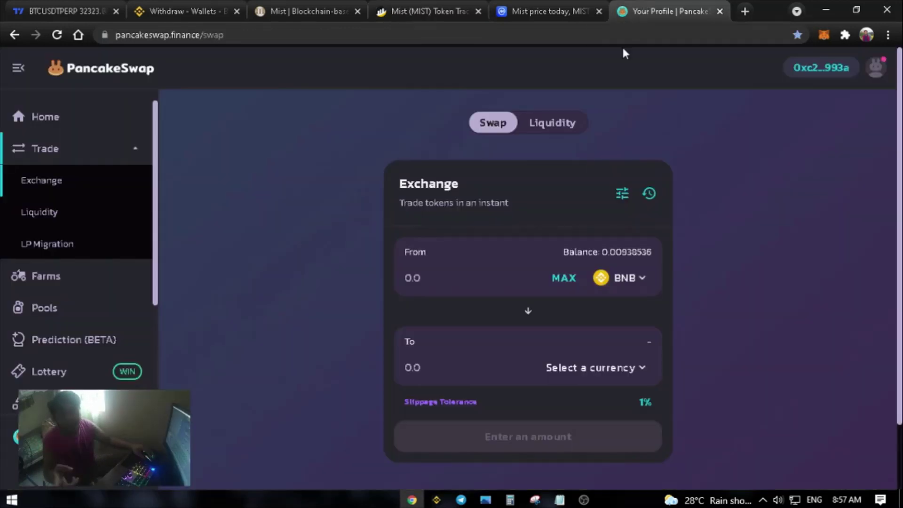
{"action": "left_click", "coordinate": [641, 368]}
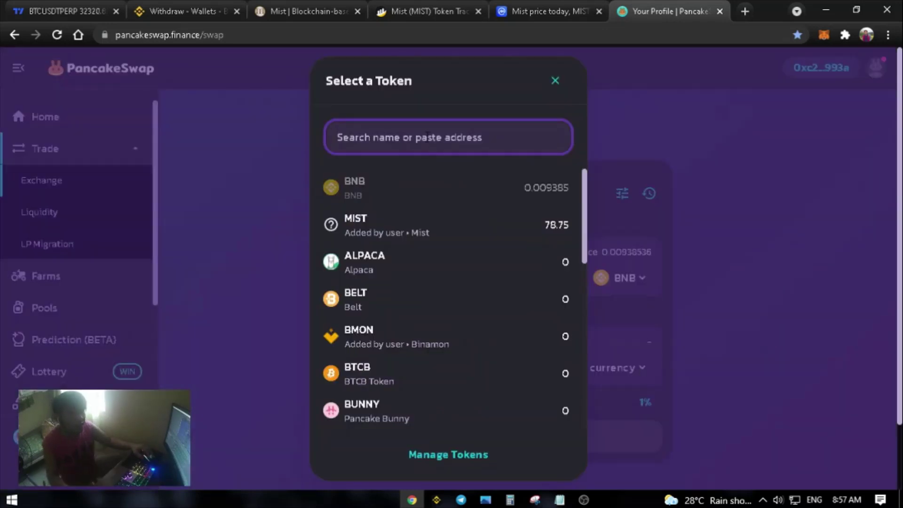
{"action": "key", "text": "ctrl+v"}
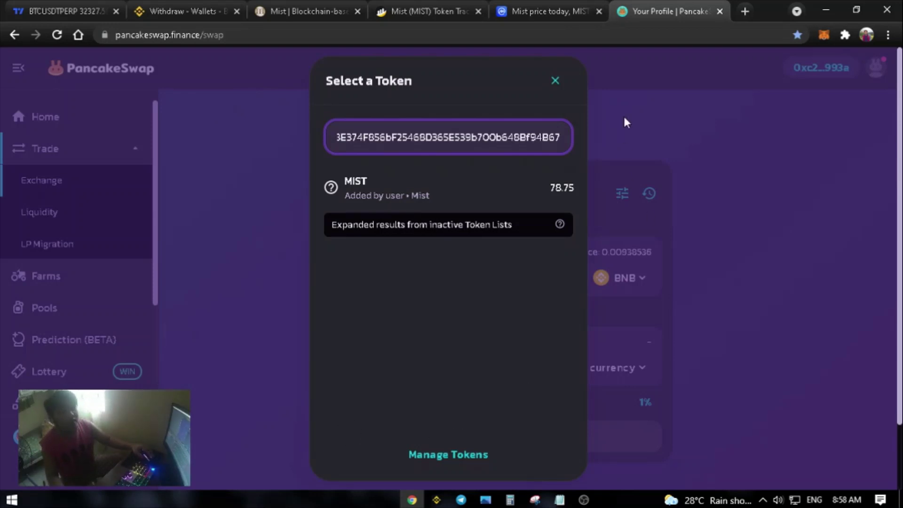
{"action": "left_click", "coordinate": [556, 81]}
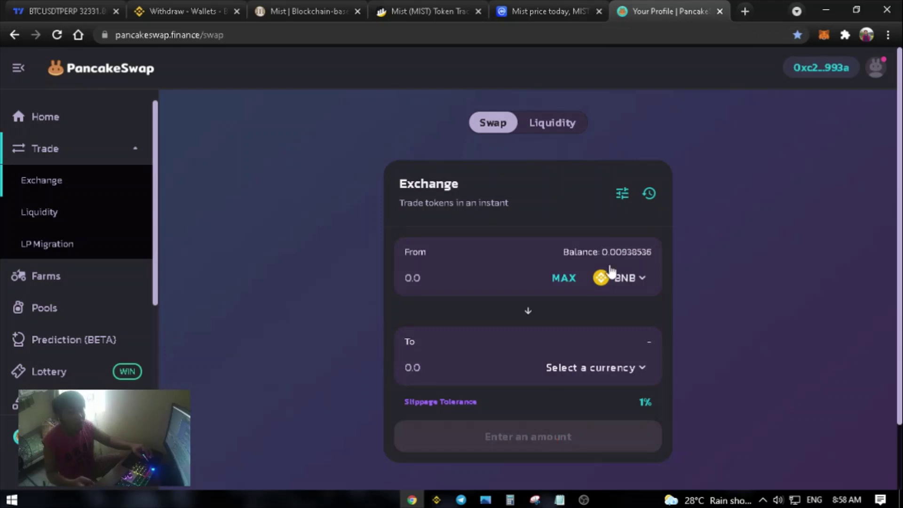
- Check the 78.756 MIST balance in MetaMask's assets and close the wallet
{"action": "left_click", "coordinate": [823, 35]}
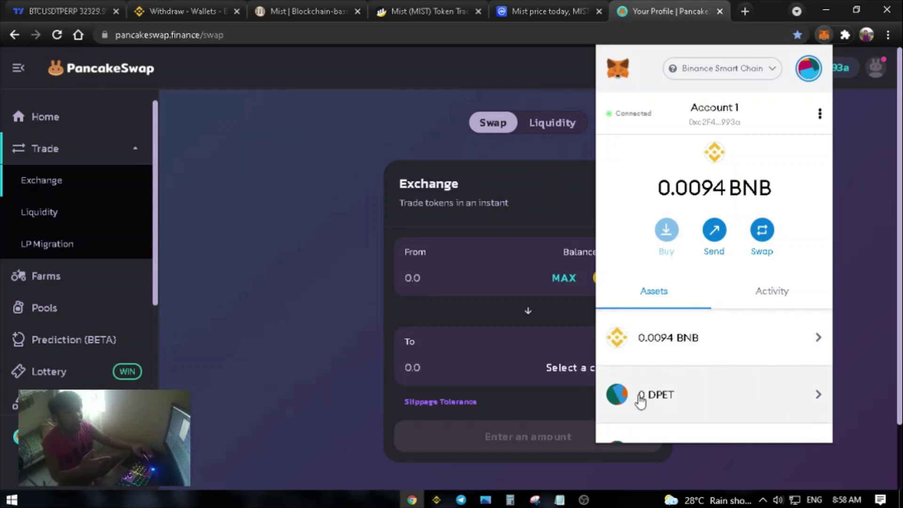
{"action": "scroll", "coordinate": [758, 373], "scroll_direction": "down", "scroll_amount": 5}
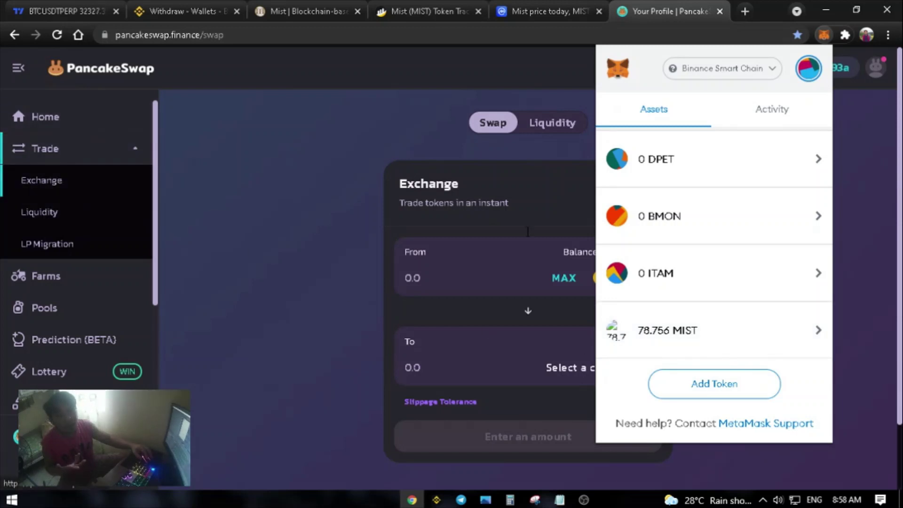
{"action": "left_click", "coordinate": [353, 188]}
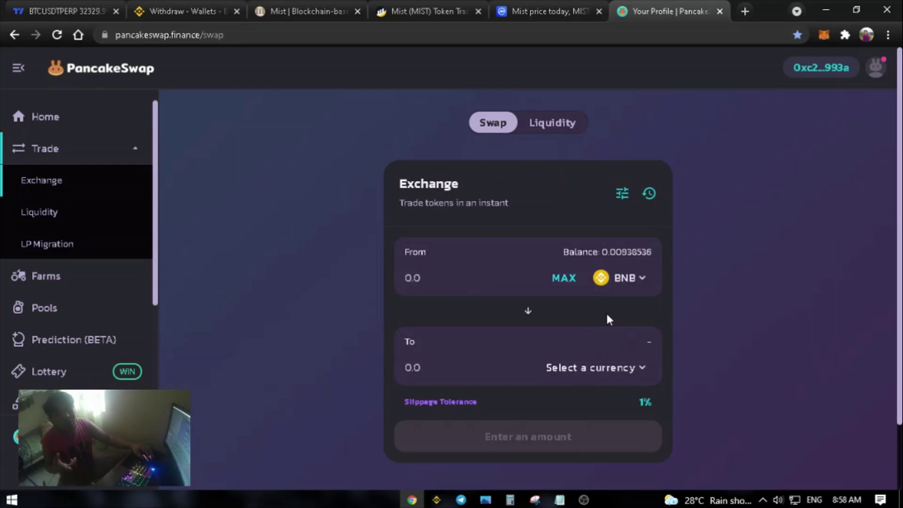
- Browse the mist.game site, ending on Platform and Infrastructure (Steam, BSC, Unity, Mist Framework)
{"action": "left_click", "coordinate": [441, 10]}
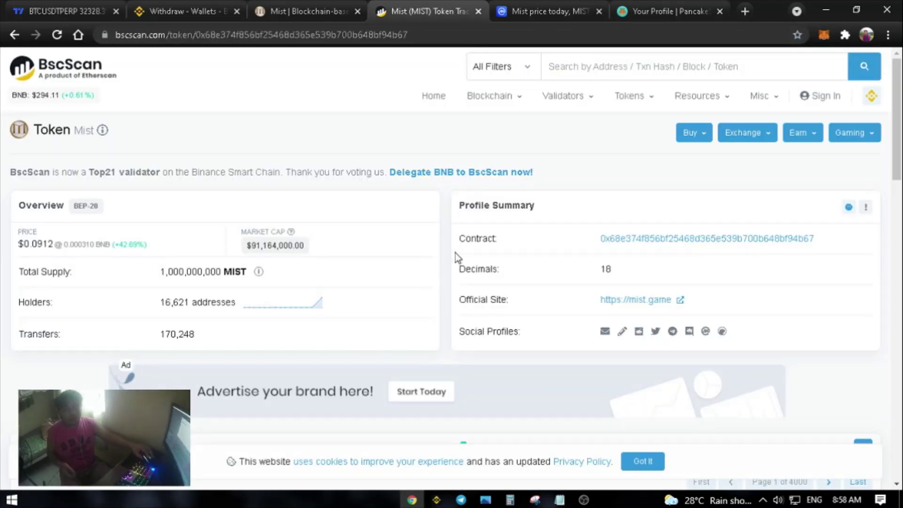
{"action": "left_click", "coordinate": [299, 11]}
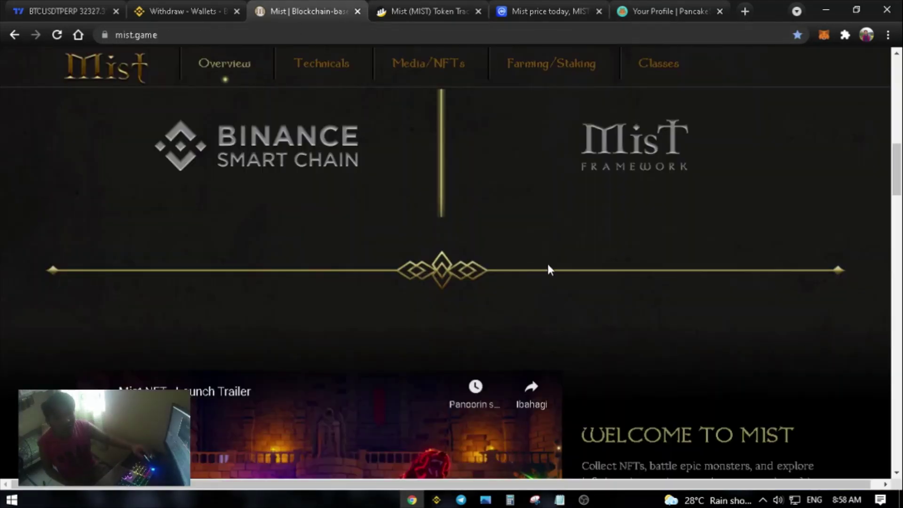
{"action": "scroll", "coordinate": [550, 270], "scroll_direction": "up", "scroll_amount": 10}
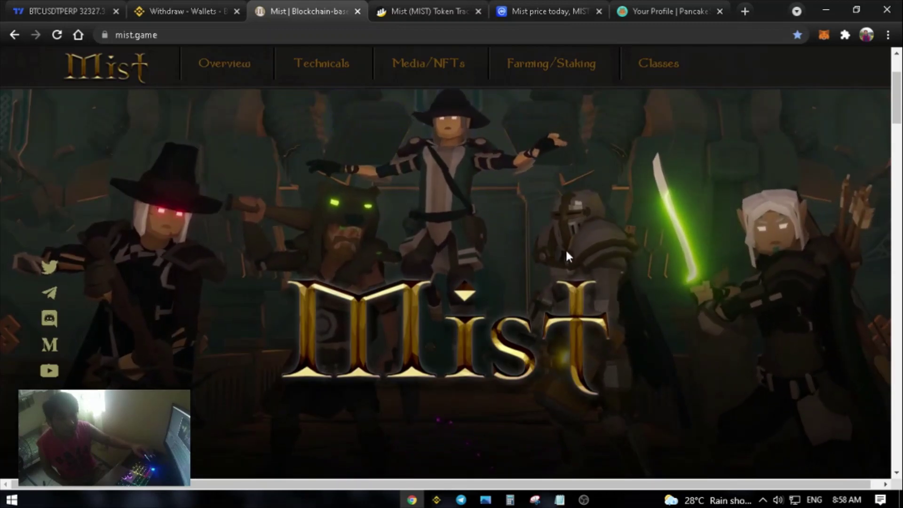
{"action": "scroll", "coordinate": [565, 248], "scroll_direction": "down", "scroll_amount": 8}
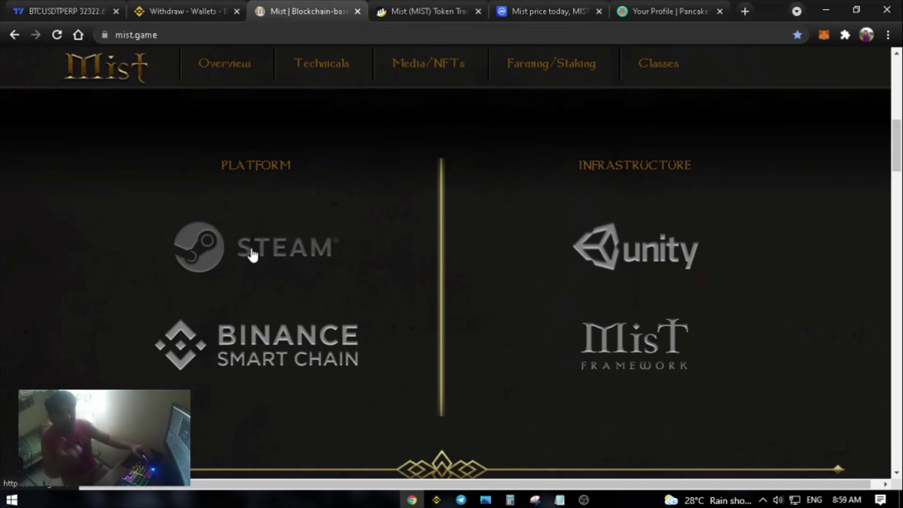
{"action": "scroll", "coordinate": [319, 232], "scroll_direction": "down", "scroll_amount": 15}
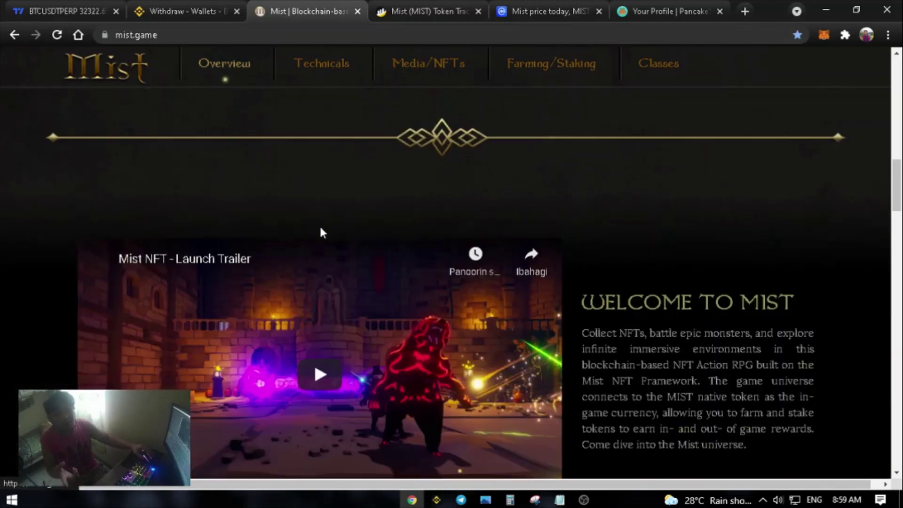
{"action": "scroll", "coordinate": [321, 229], "scroll_direction": "down", "scroll_amount": 15}
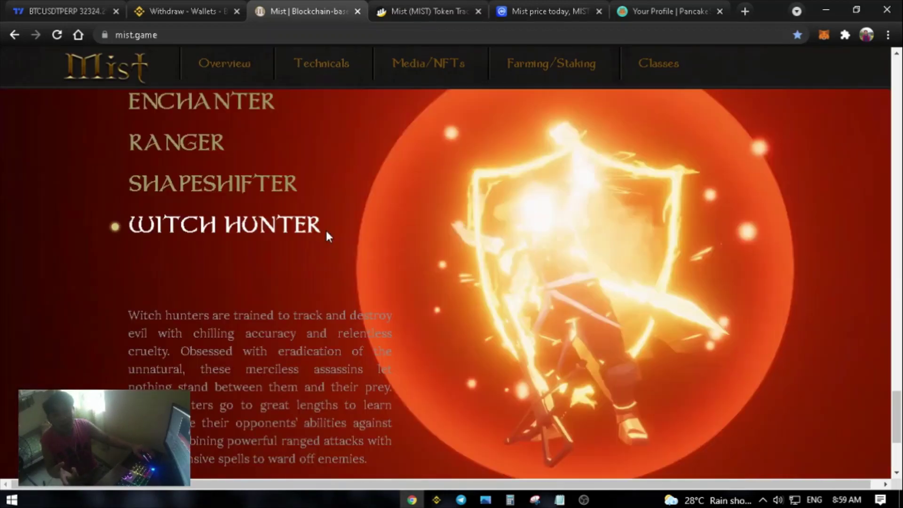
{"action": "scroll", "coordinate": [328, 235], "scroll_direction": "up", "scroll_amount": 20}
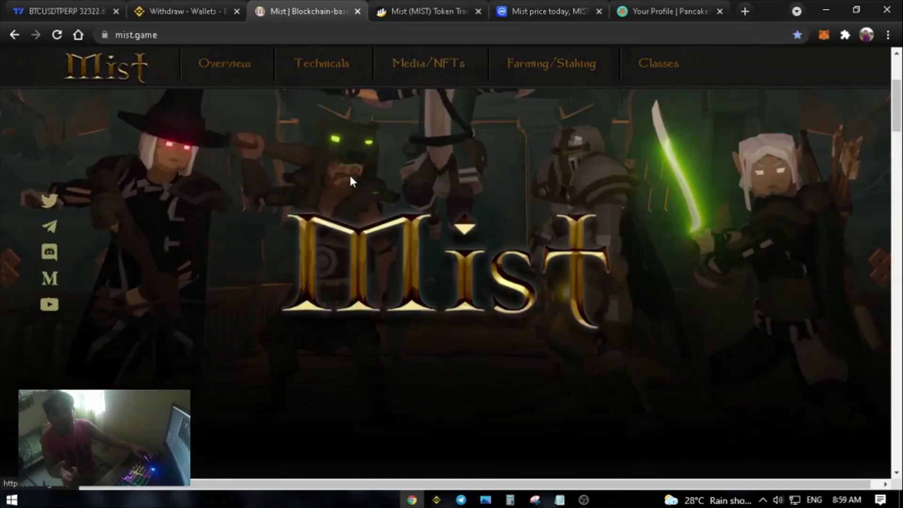
- Open the Mist NFT Twitter profile from the site's sidebar and scroll its timeline
{"action": "left_click", "coordinate": [50, 200]}
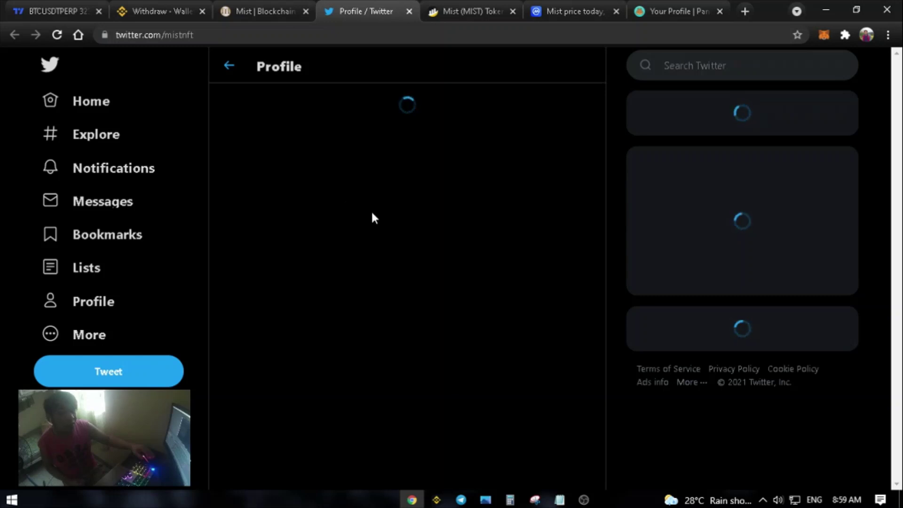
{"action": "scroll", "coordinate": [445, 256], "scroll_direction": "down", "scroll_amount": 10}
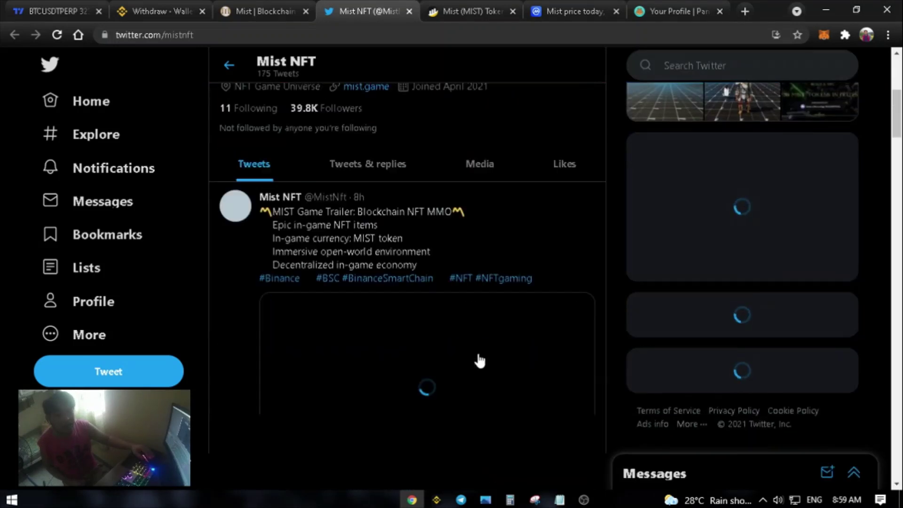
{"action": "scroll", "coordinate": [479, 344], "scroll_direction": "down", "scroll_amount": 3}
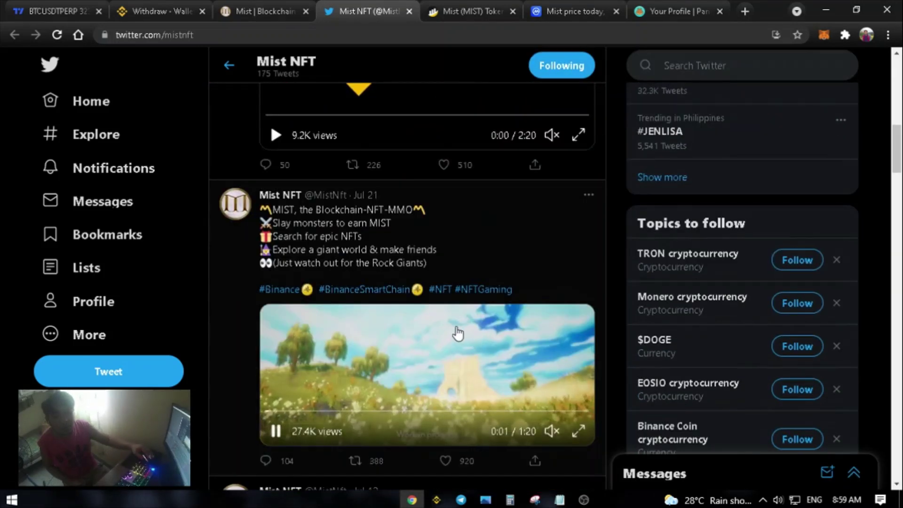
{"action": "scroll", "coordinate": [473, 354], "scroll_direction": "down", "scroll_amount": 7}
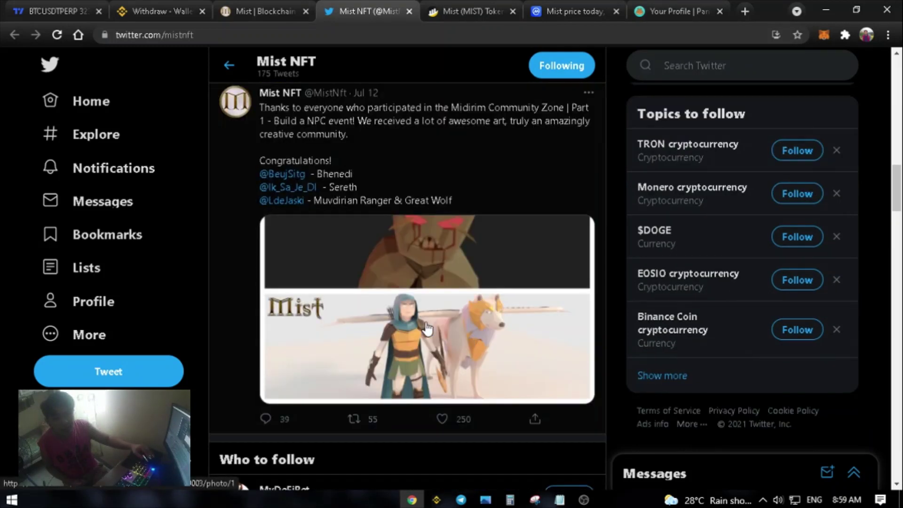
{"action": "scroll", "coordinate": [477, 254], "scroll_direction": "down", "scroll_amount": 15}
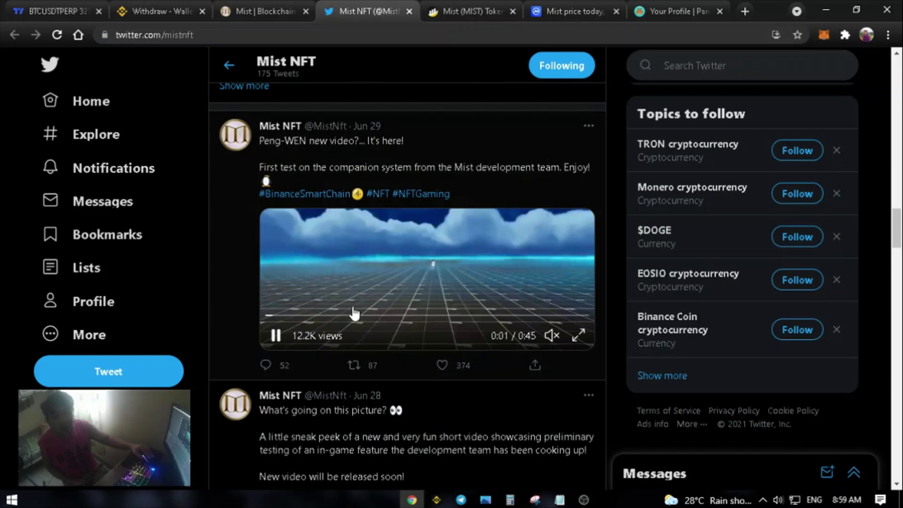
- Skip ahead in the Jun 29 video, then browse further down the older posts
{"action": "left_click_drag", "start_coordinate": [282, 316], "coordinate": [393, 318]}
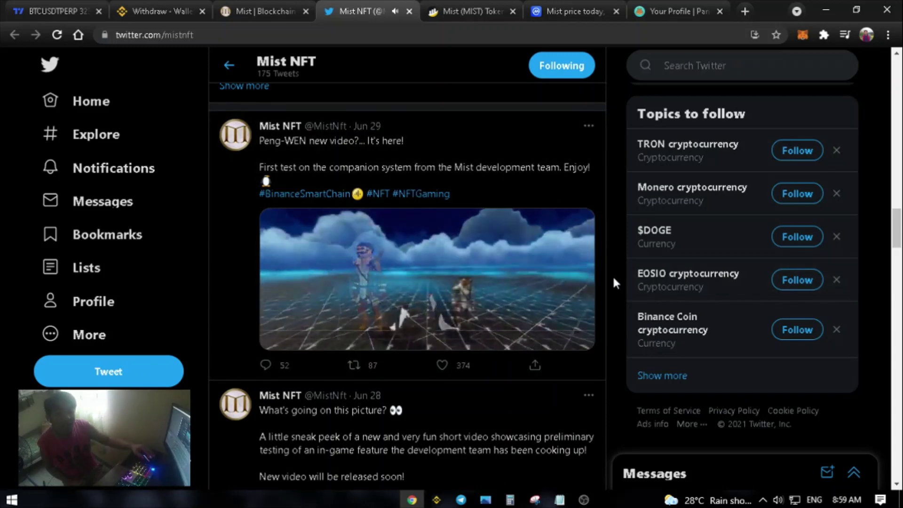
{"action": "scroll", "coordinate": [613, 275], "scroll_direction": "down", "scroll_amount": 1}
{"action": "mouse_move", "coordinate": [465, 254]}
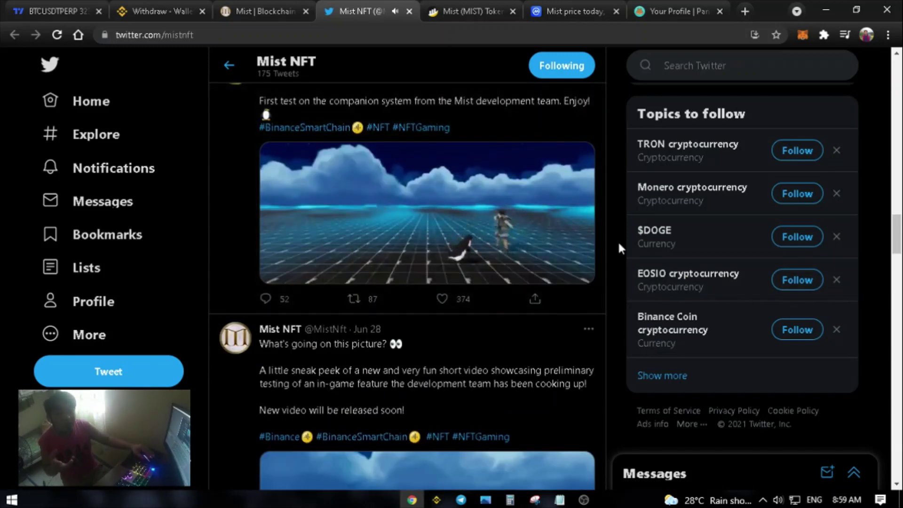
{"action": "scroll", "coordinate": [618, 247], "scroll_direction": "down", "scroll_amount": 3}
{"action": "scroll", "coordinate": [618, 247], "scroll_direction": "down", "scroll_amount": 3}
{"action": "scroll", "coordinate": [617, 254], "scroll_direction": "down", "scroll_amount": 10}
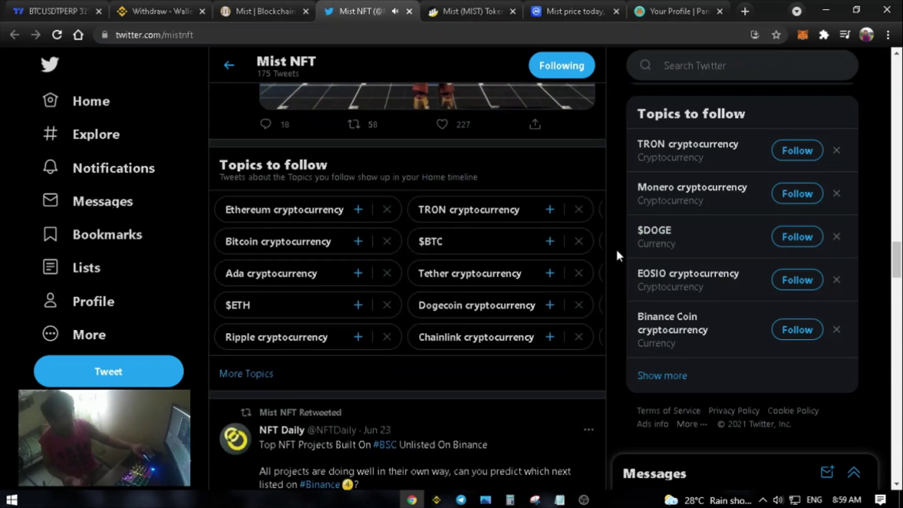
{"action": "scroll", "coordinate": [616, 254], "scroll_direction": "down", "scroll_amount": 12}
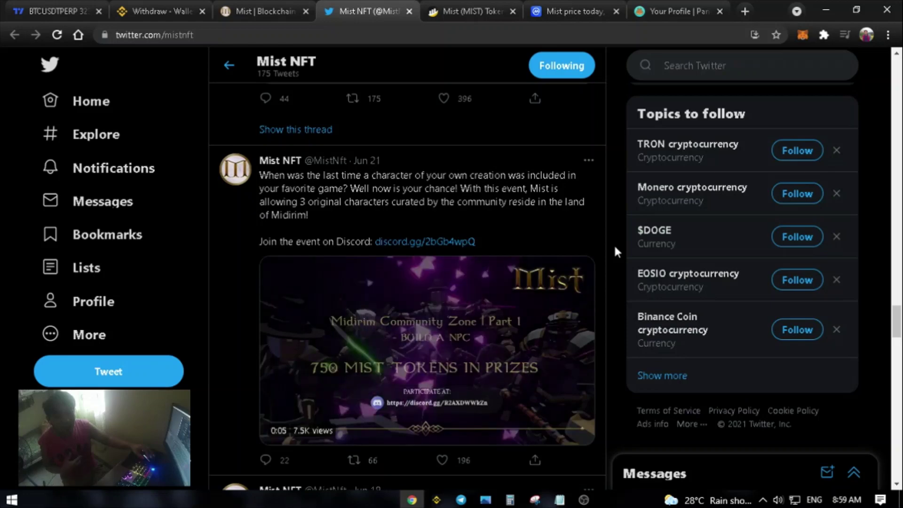
- Scroll back up the timeline and close the Twitter tab to return to the Mist website
{"action": "scroll", "coordinate": [616, 248], "scroll_direction": "up", "scroll_amount": 6}
{"action": "scroll", "coordinate": [616, 249], "scroll_direction": "up", "scroll_amount": 20}
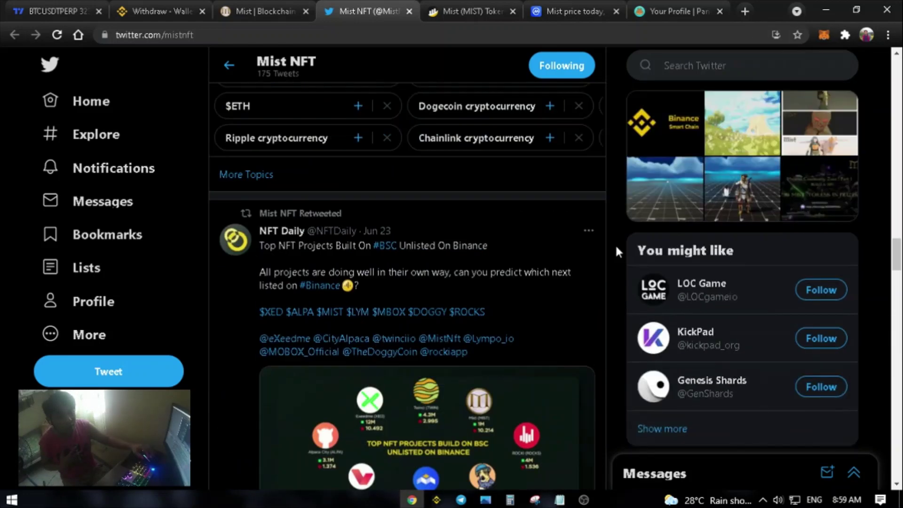
{"action": "scroll", "coordinate": [618, 249], "scroll_direction": "up", "scroll_amount": 6}
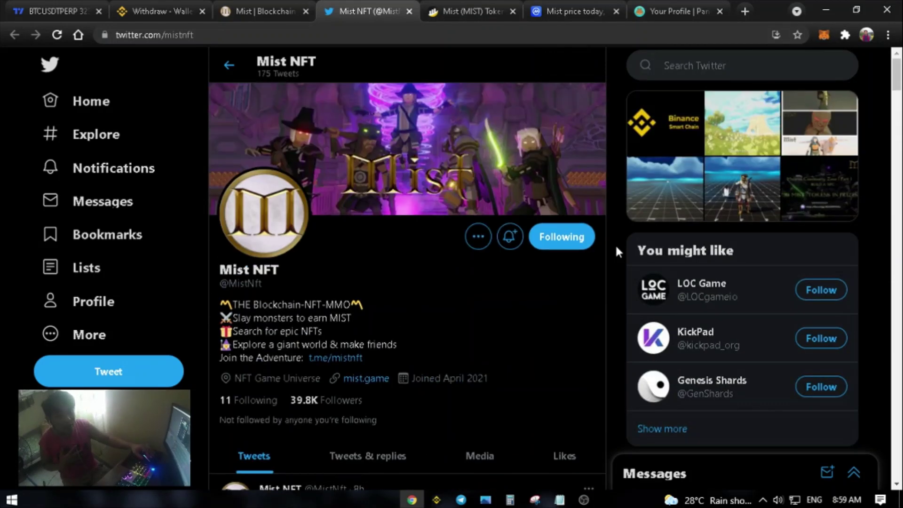
{"action": "left_click", "coordinate": [408, 11]}
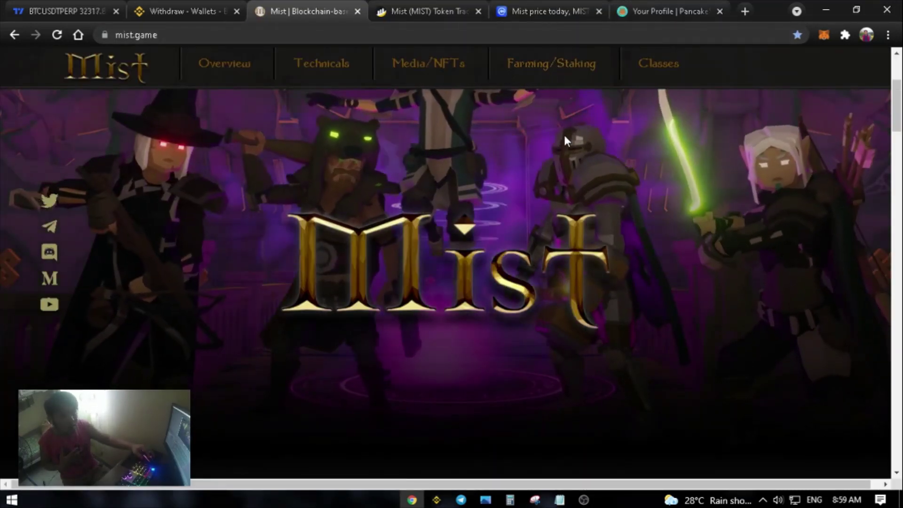
{"action": "scroll", "coordinate": [588, 207], "scroll_direction": "up", "scroll_amount": 3}
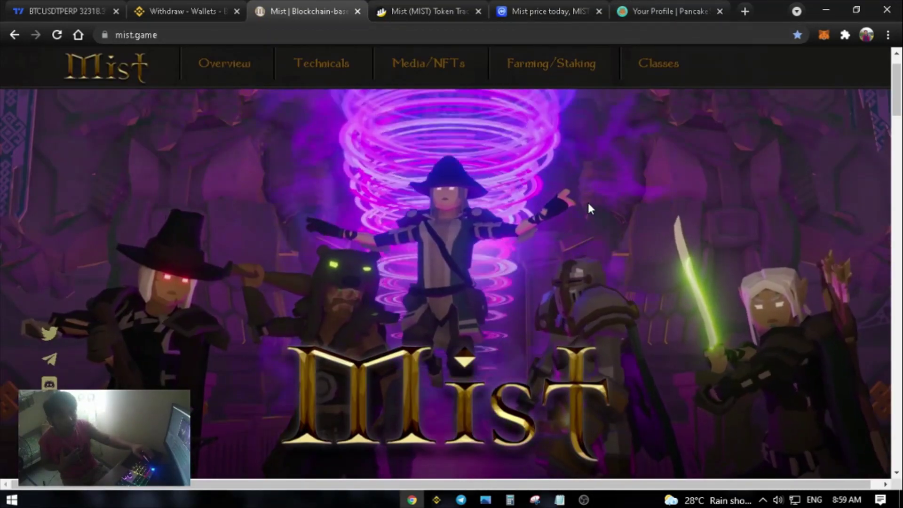
{"action": "scroll", "coordinate": [536, 212], "scroll_direction": "down", "scroll_amount": 12}
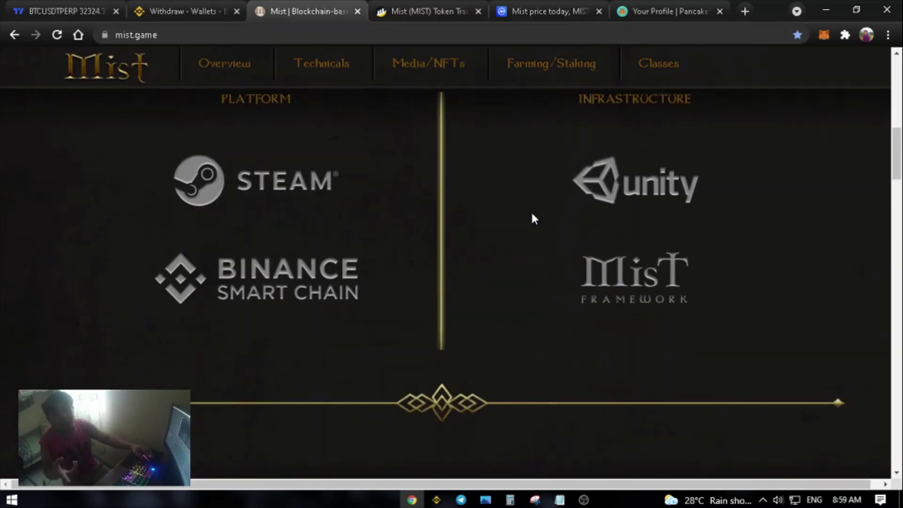
{"action": "scroll", "coordinate": [530, 227], "scroll_direction": "down", "scroll_amount": 1}
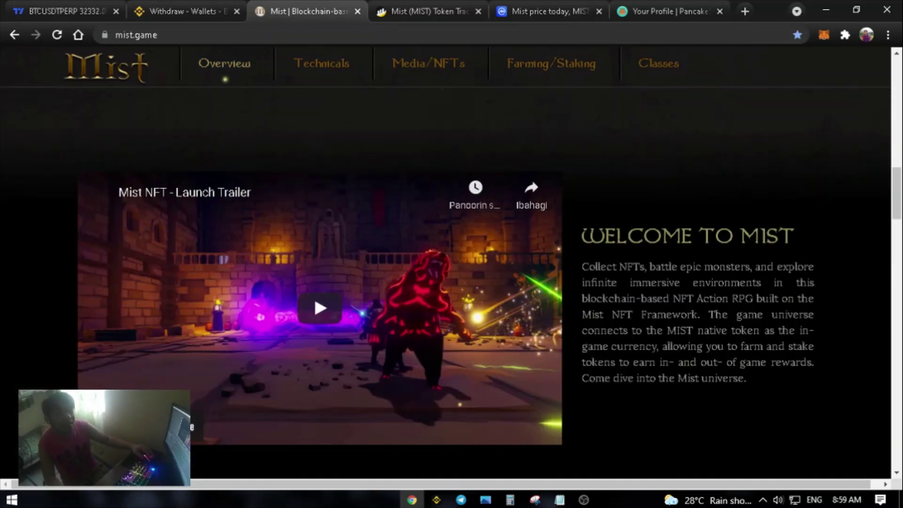